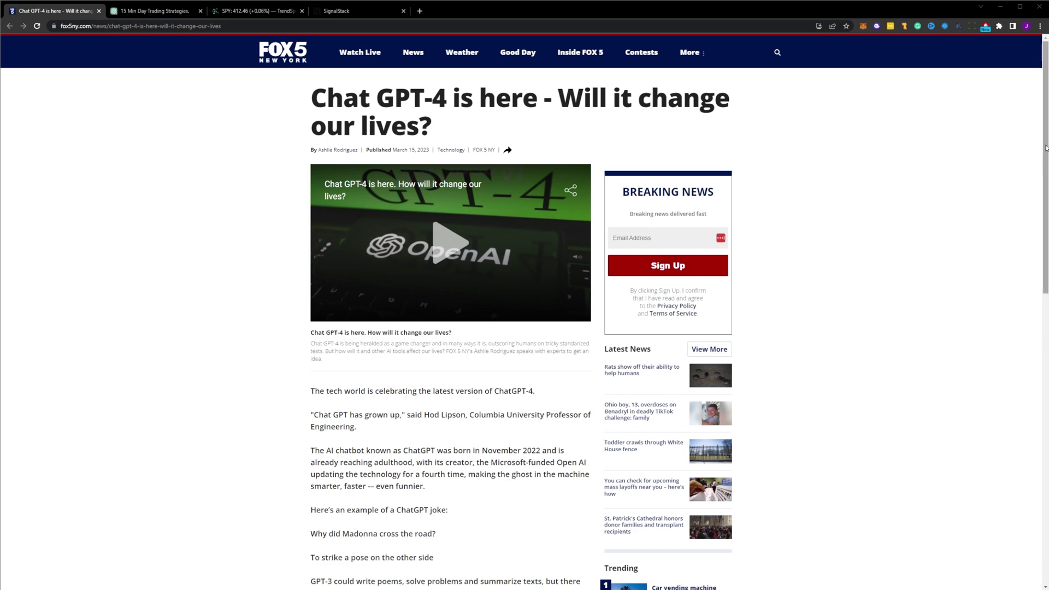
Switch to the TrendSpider chart and open the Strategy Tester panel
scroll(1046, 166, "down", 1)
scroll(1046, 166, "down", 3)
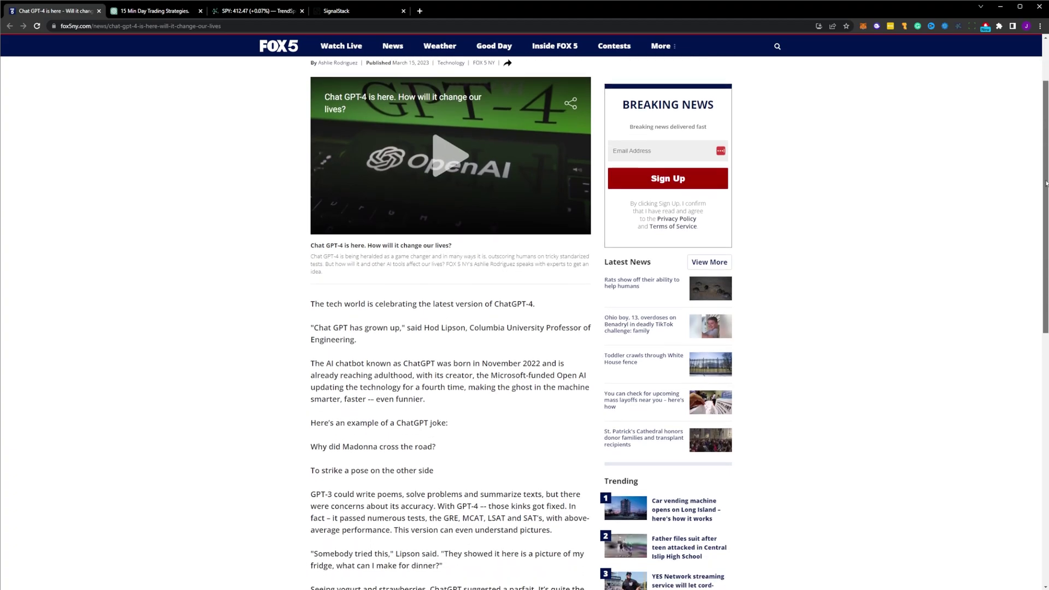
left_click(280, 12)
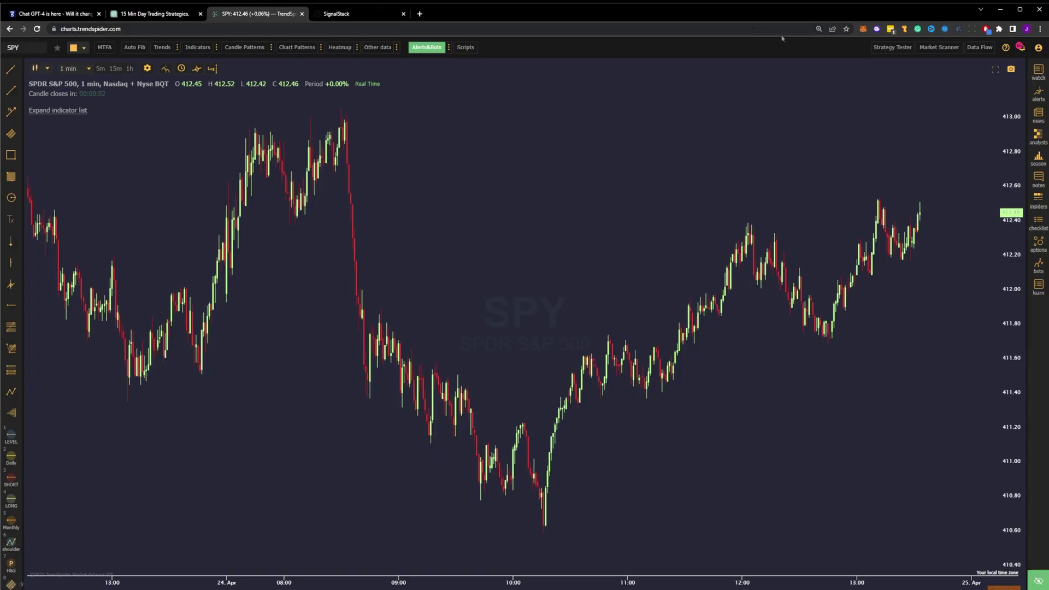
left_click(882, 47)
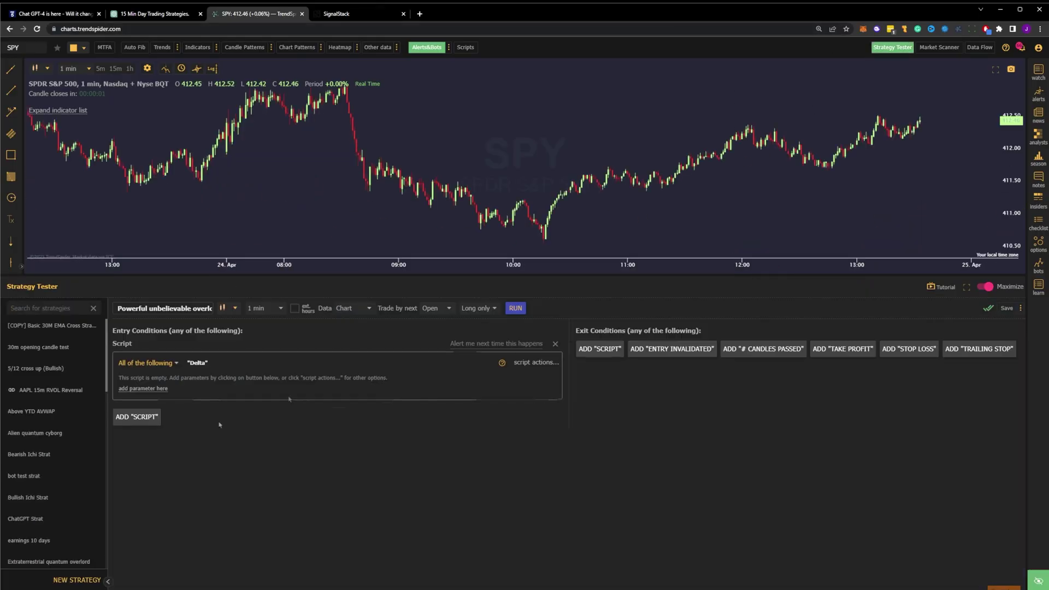
Load the saved strategies 5/12 cross up, 30m opening candle, Above YTD AVWAP, Alien quantum cyborg, then Bearish Ichi Strat
left_click(63, 371)
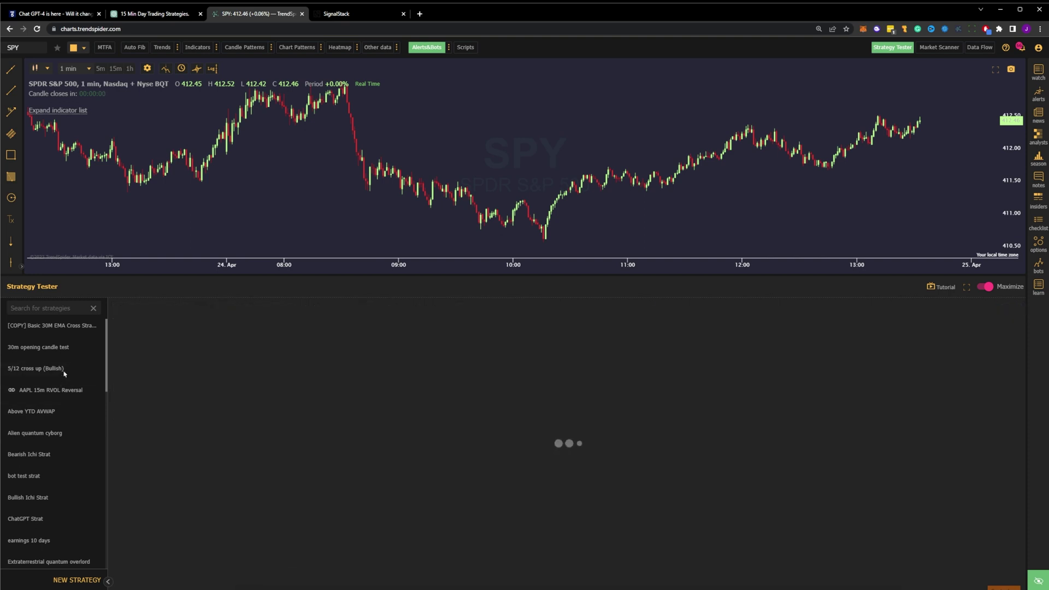
left_click(63, 350)
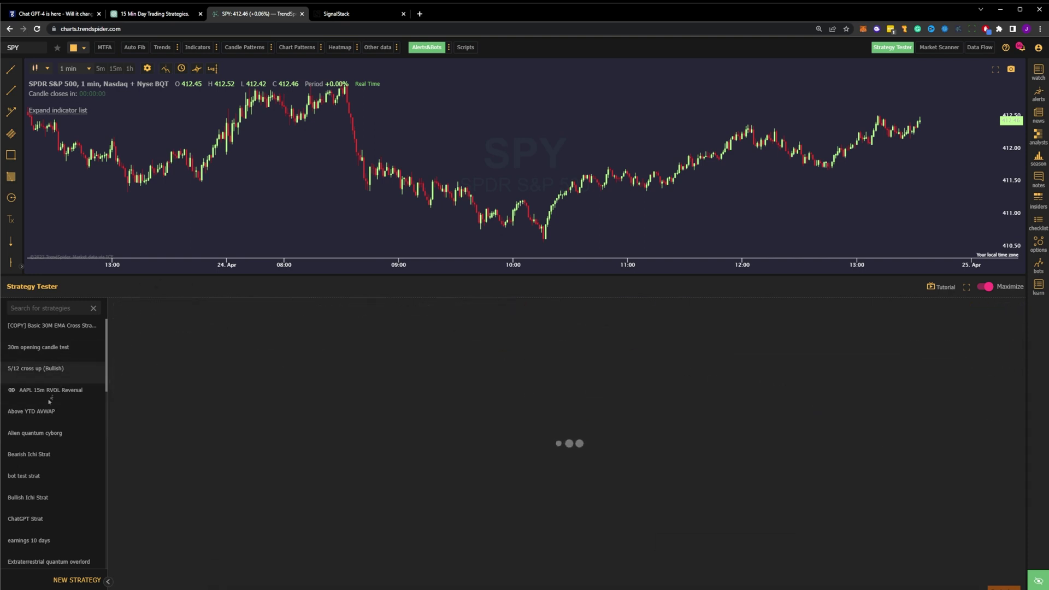
left_click(40, 413)
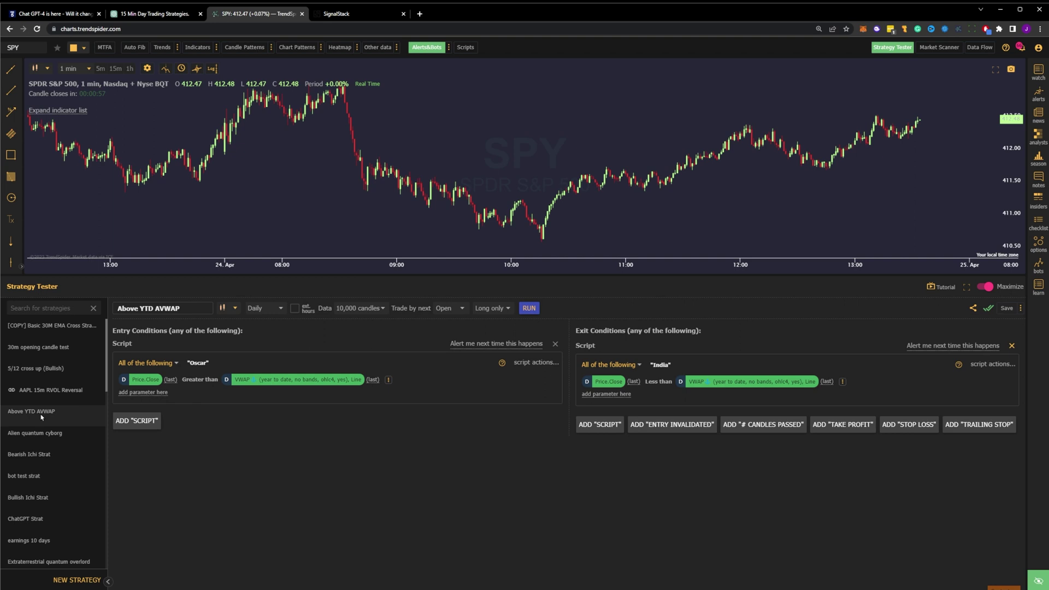
left_click(33, 439)
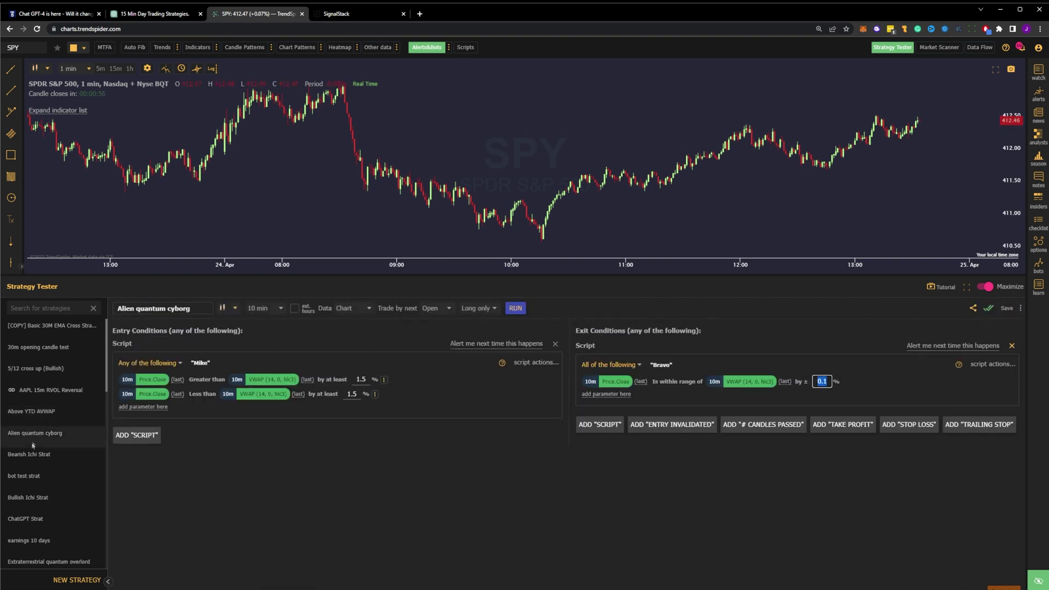
left_click(29, 456)
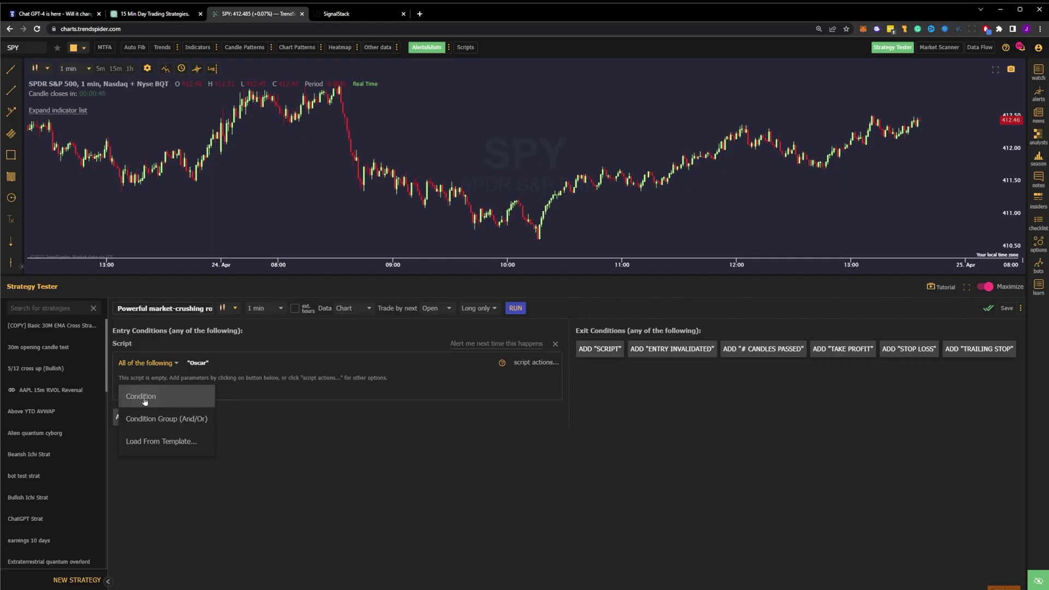
Add an entry condition requiring SMA(50) greater than SMA(200)
left_click(137, 396)
left_click(138, 415)
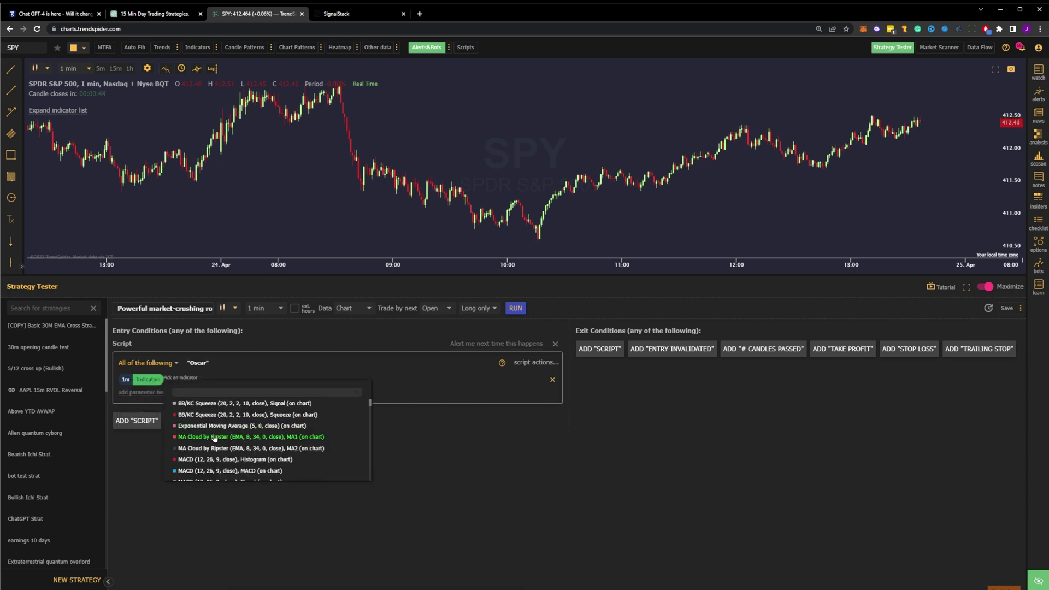
type("si")
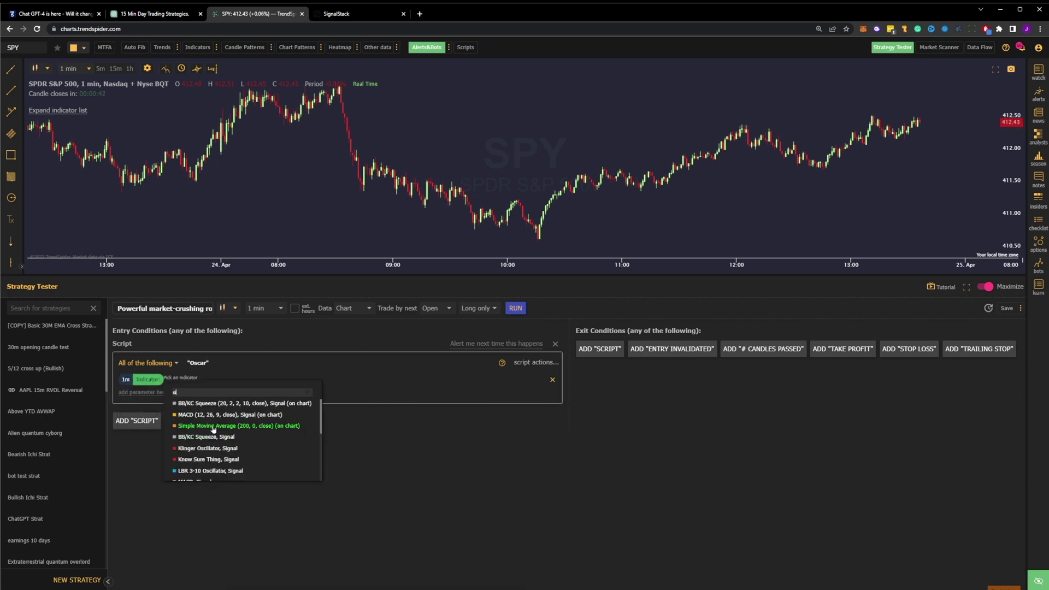
left_click(213, 428)
left_click(281, 423)
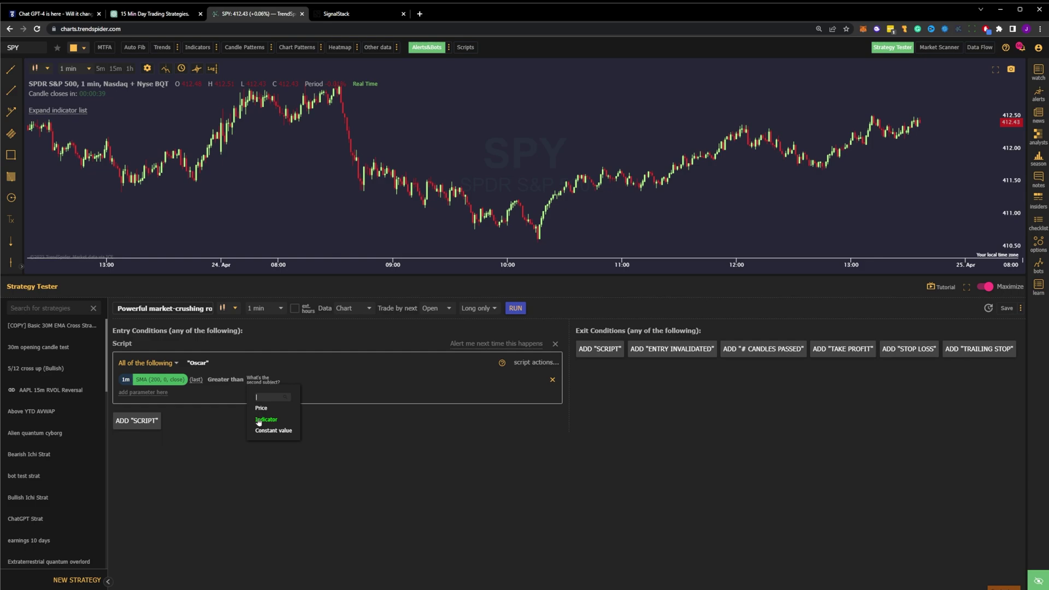
left_click(290, 423)
type("s")
left_click(301, 403)
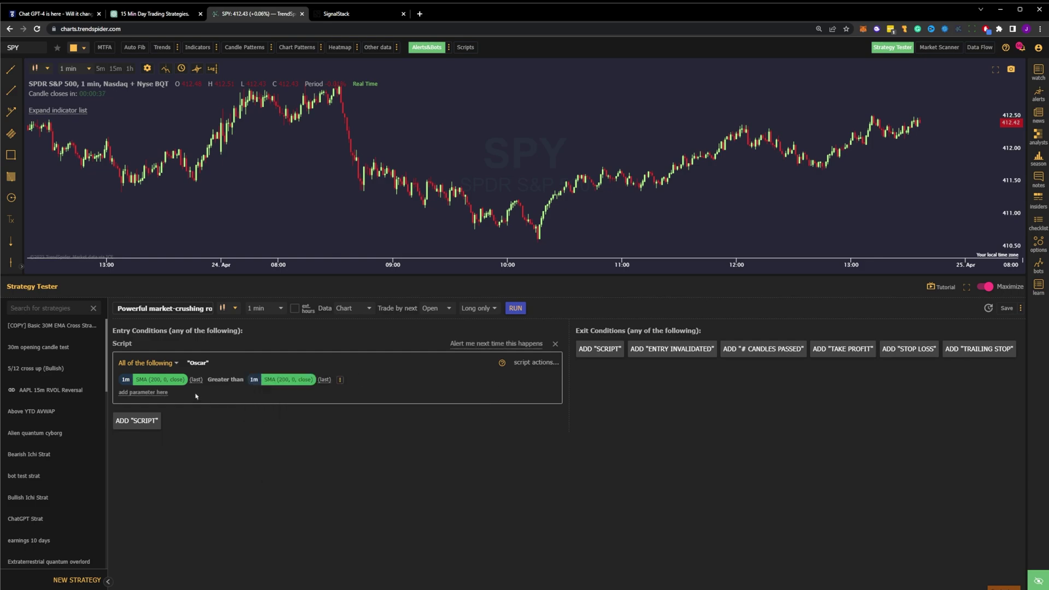
left_click(172, 381)
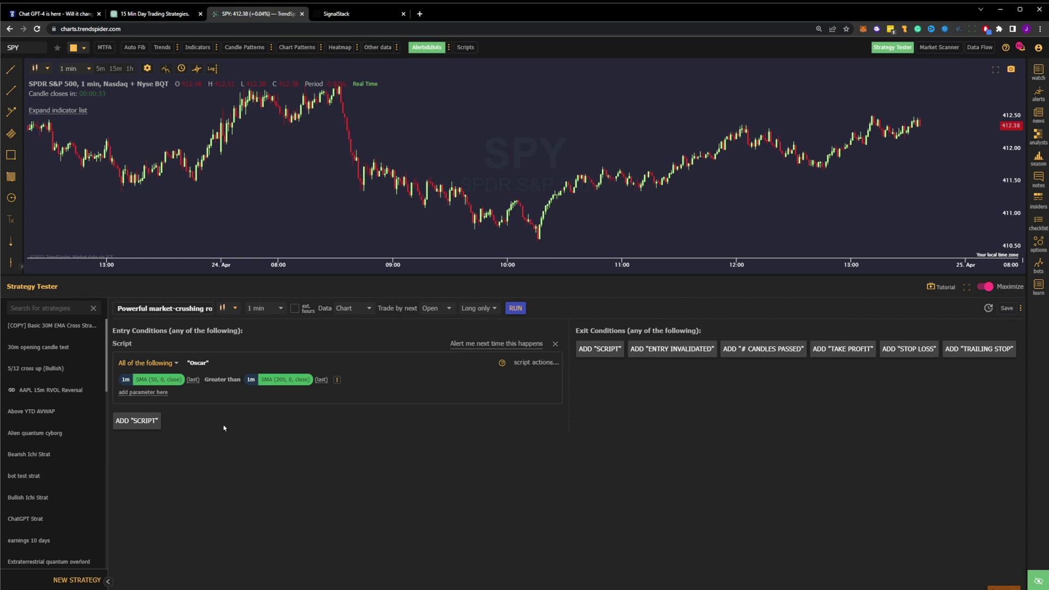
Add an entry condition requiring RSI greater than the constant 50
left_click(143, 393)
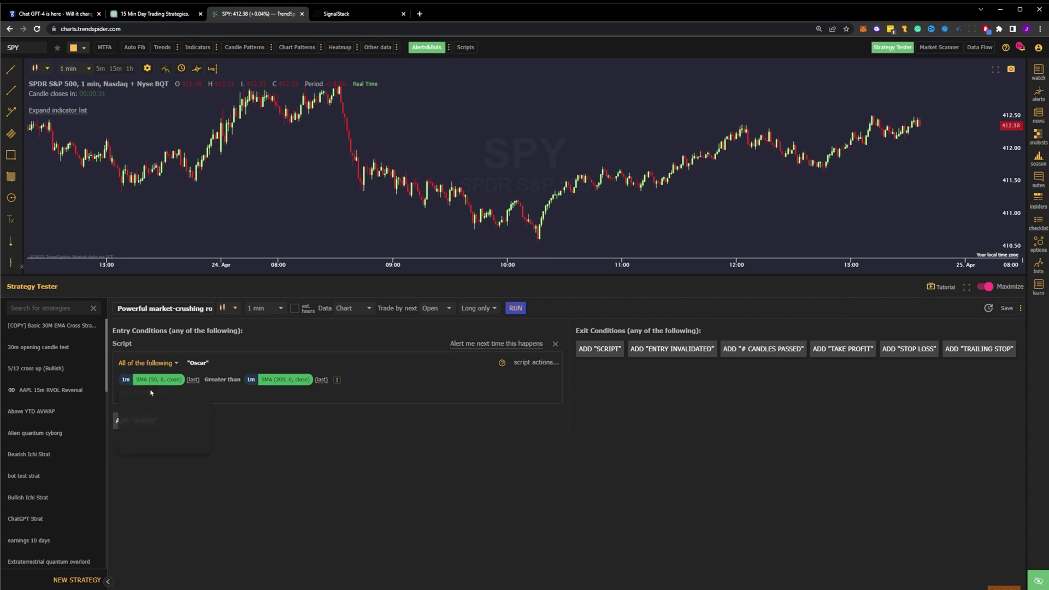
left_click(139, 401)
left_click(146, 428)
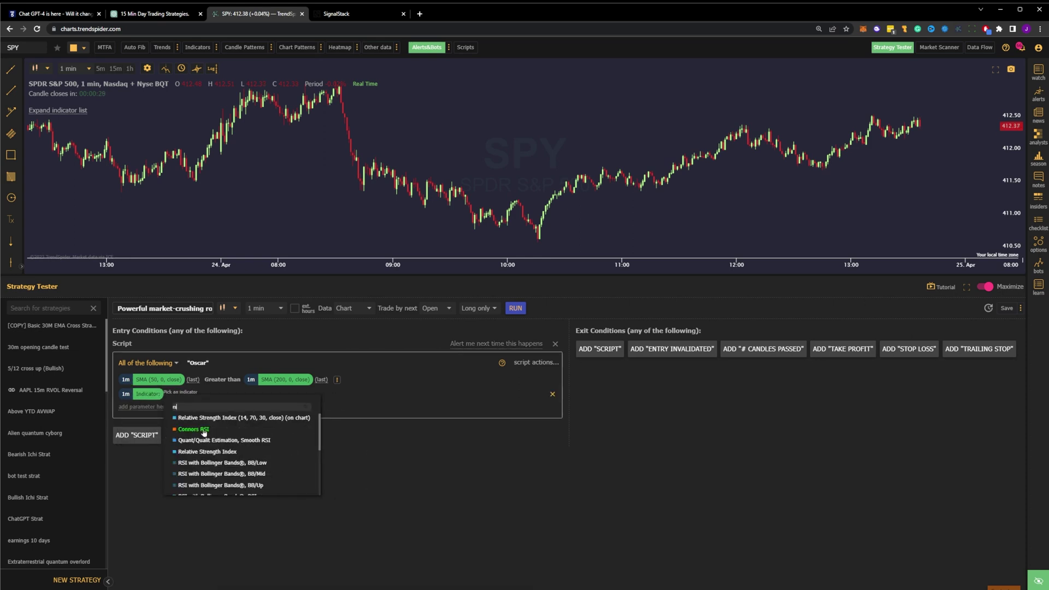
left_click(205, 418)
left_click(236, 434)
left_click(279, 437)
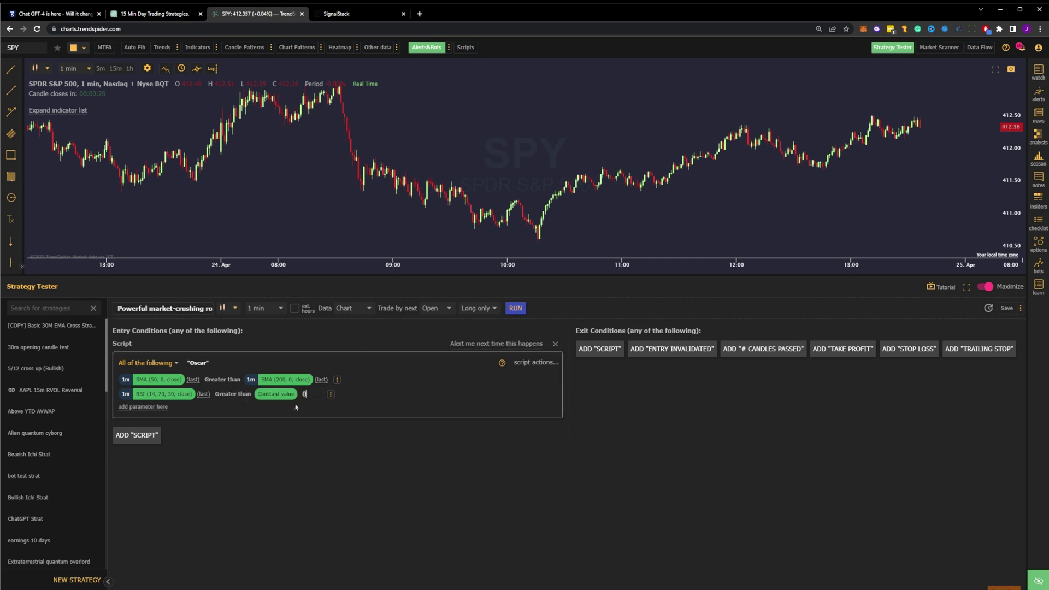
type("50")
Add an entry condition requiring price to break through VWAP (14, 0, hlc3)
left_click(151, 408)
left_click(151, 414)
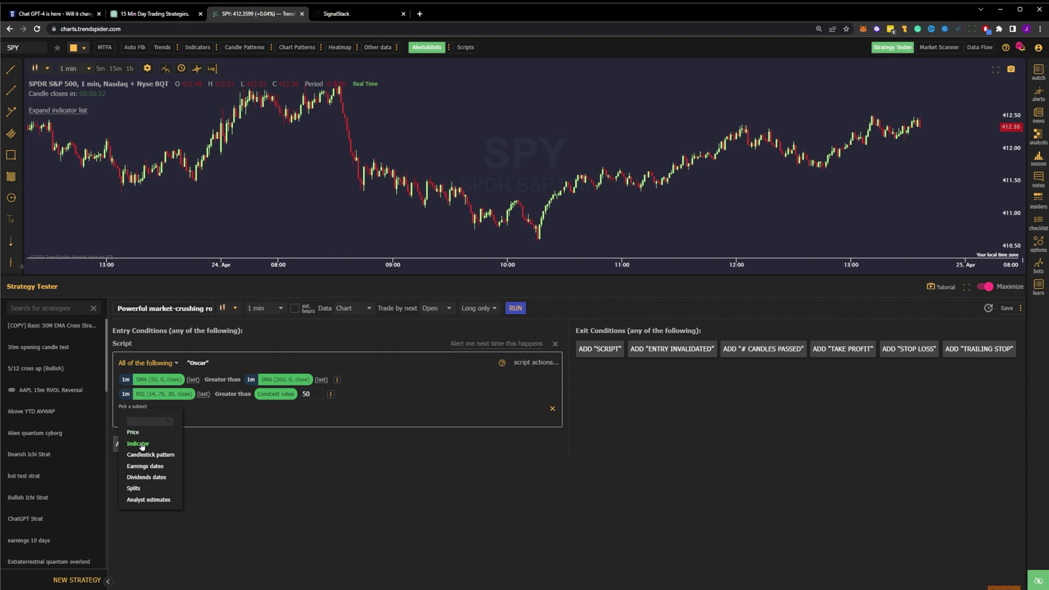
left_click(141, 442)
type("vwa")
left_click(219, 432)
scroll(243, 481, "down", 5)
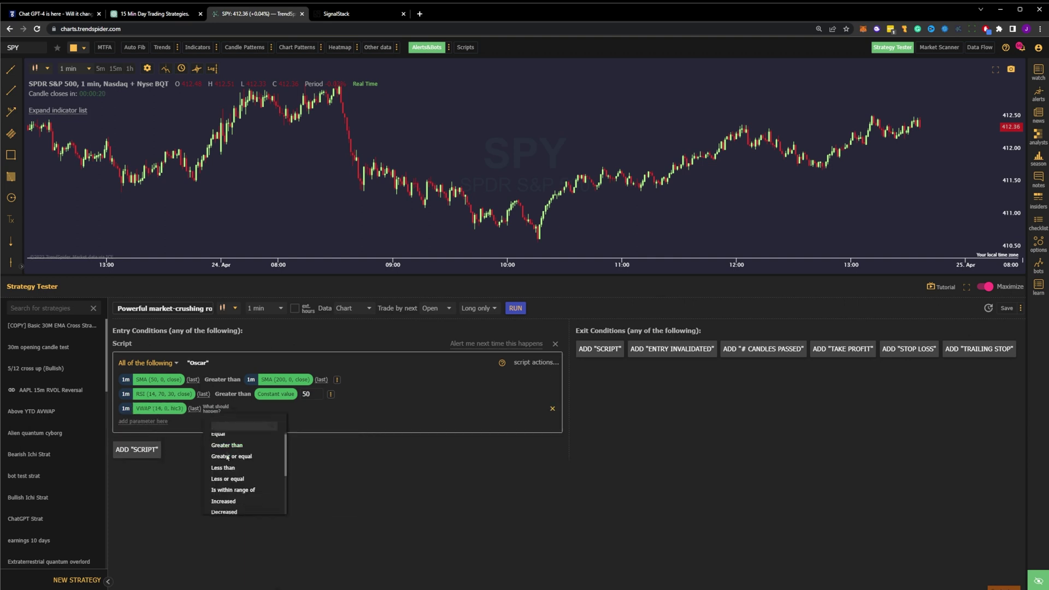
left_click(244, 505)
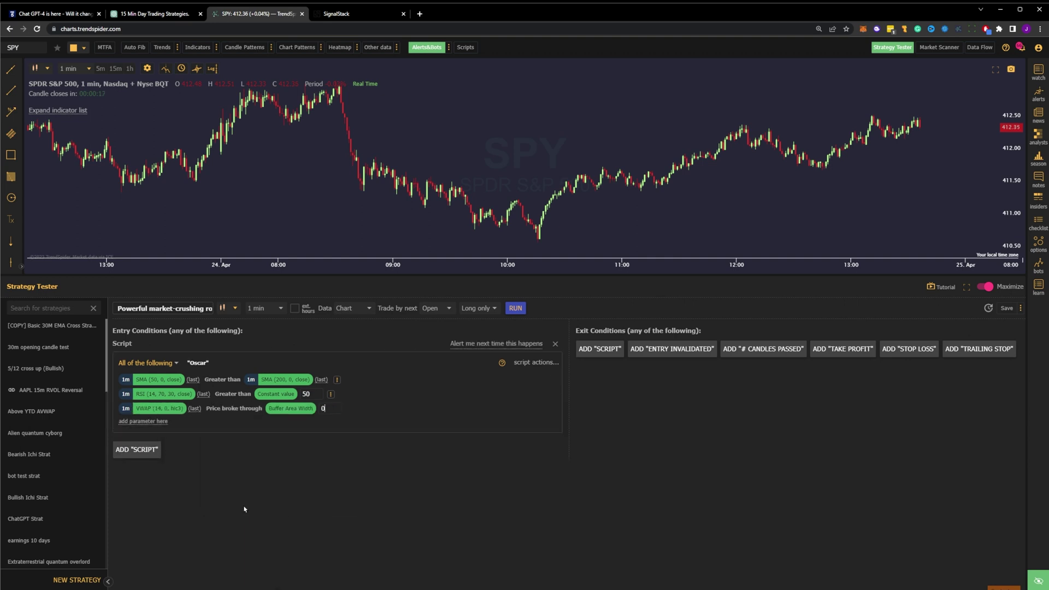
Add an entry condition requiring Price.Close greater than VWAP (14, 0, hlc3)
left_click(143, 421)
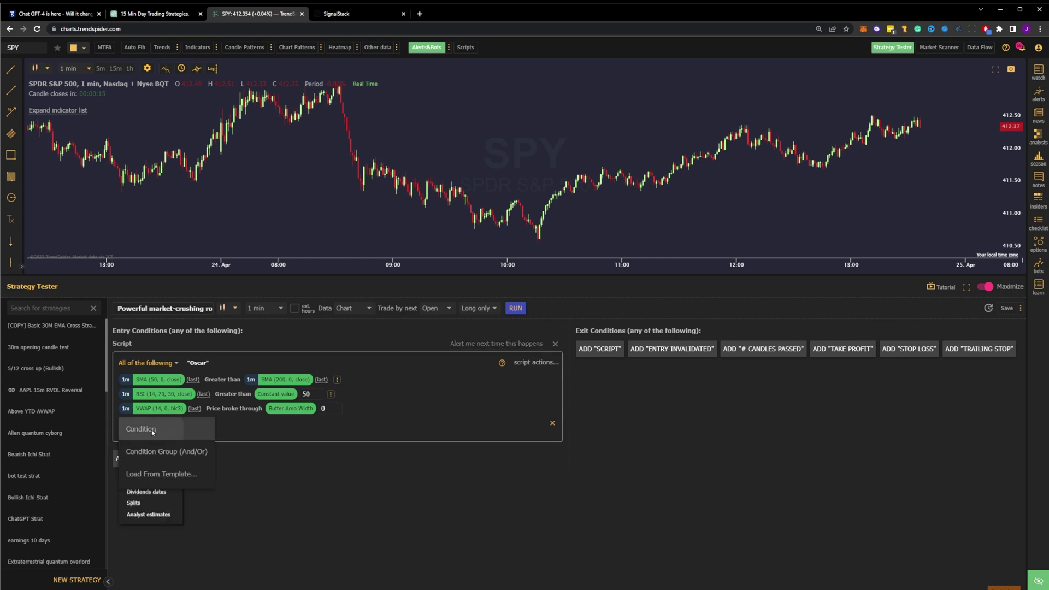
left_click(139, 429)
left_click(133, 446)
left_click(153, 468)
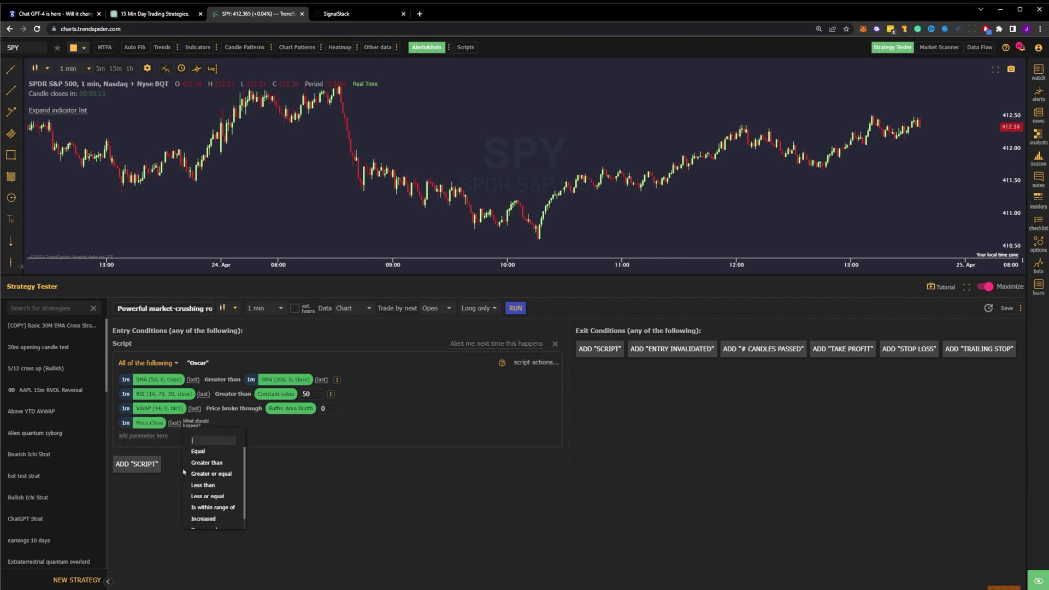
left_click(197, 463)
left_click(244, 464)
left_click(259, 466)
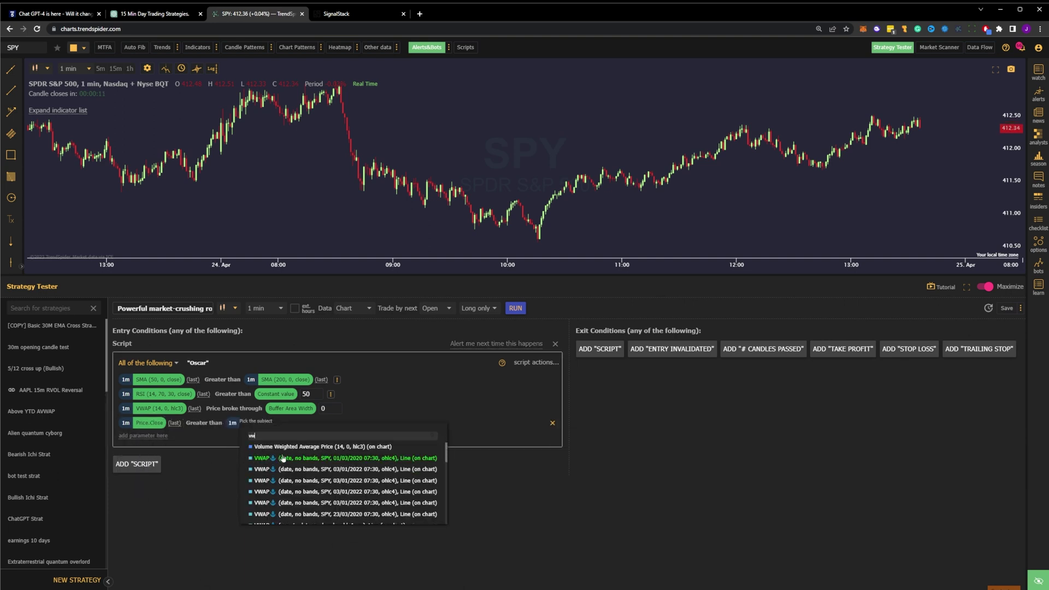
left_click(292, 455)
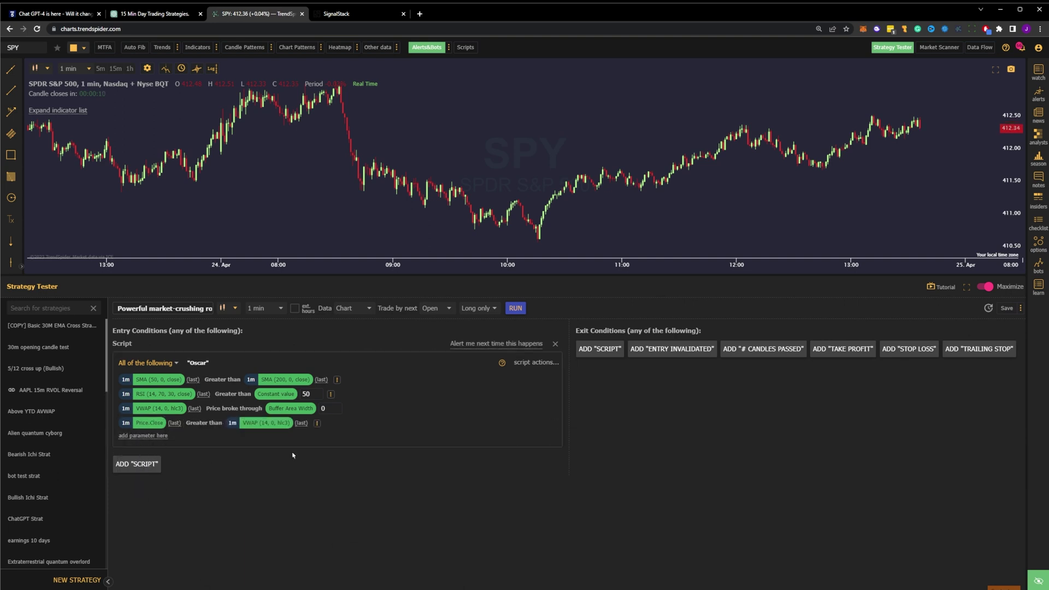
left_click(271, 308)
left_click(268, 372)
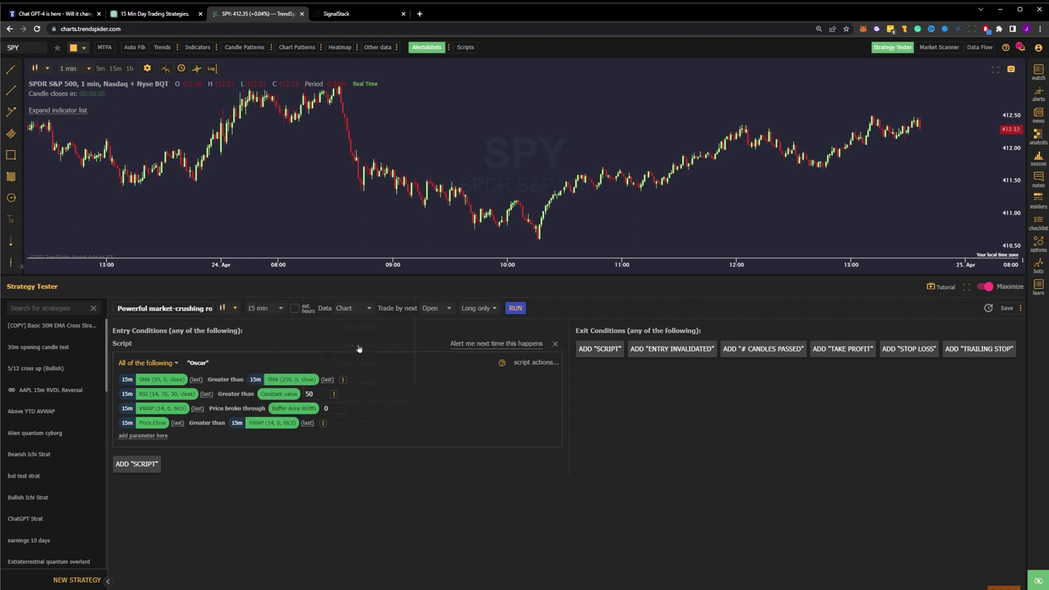
left_click(361, 308)
left_click(372, 390)
left_click(600, 349)
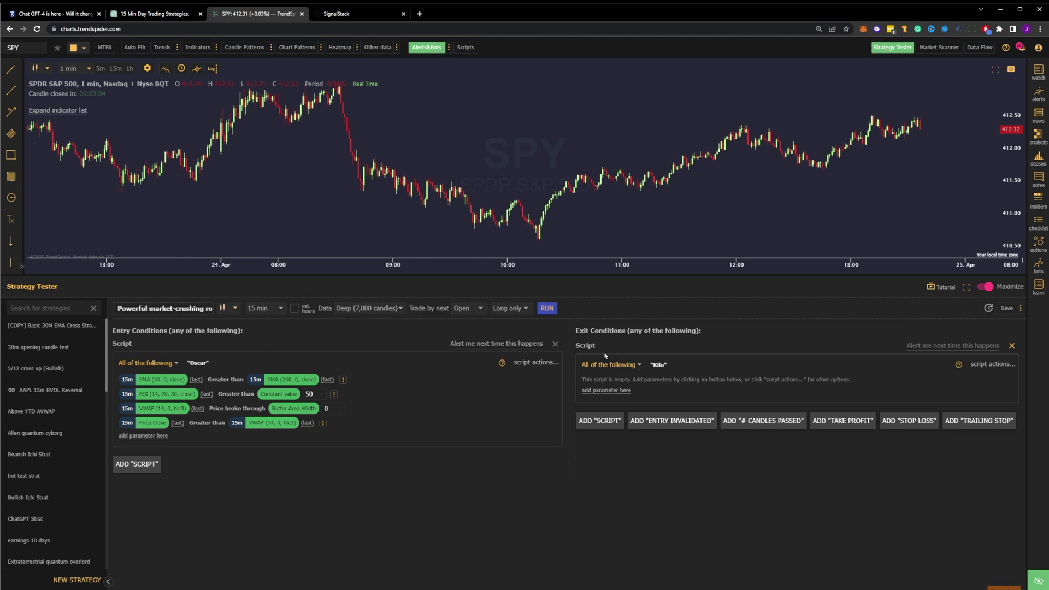
left_click(988, 372)
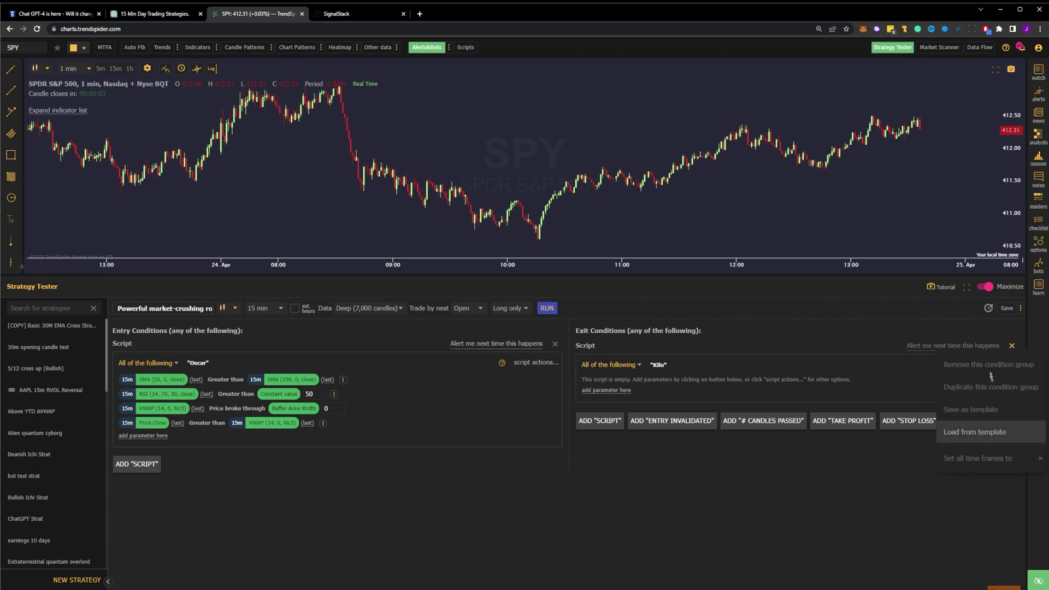
left_click(991, 432)
left_click(330, 208)
type("mom")
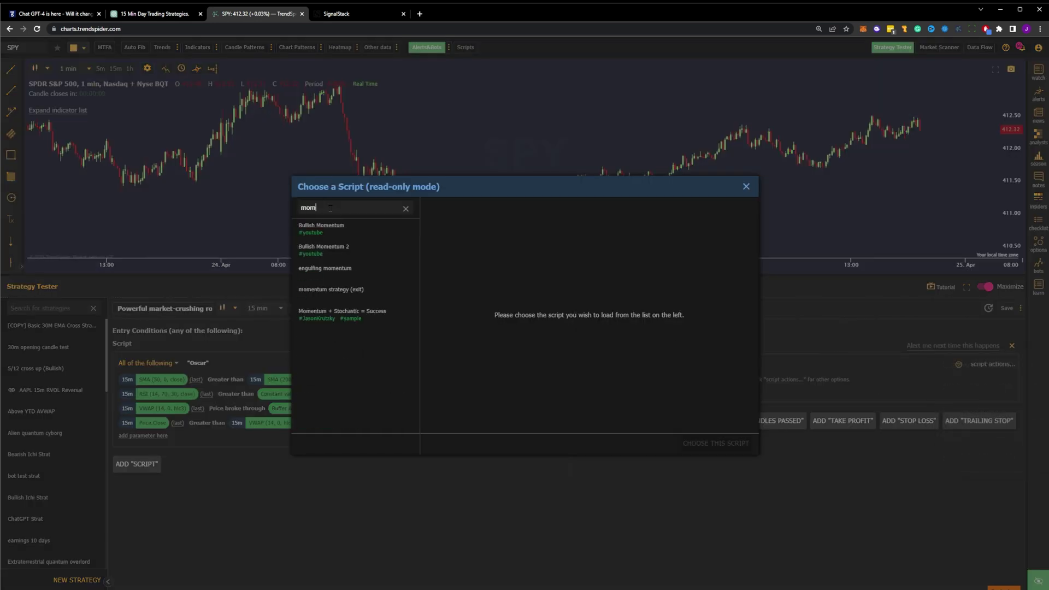
left_click(335, 289)
left_click(701, 443)
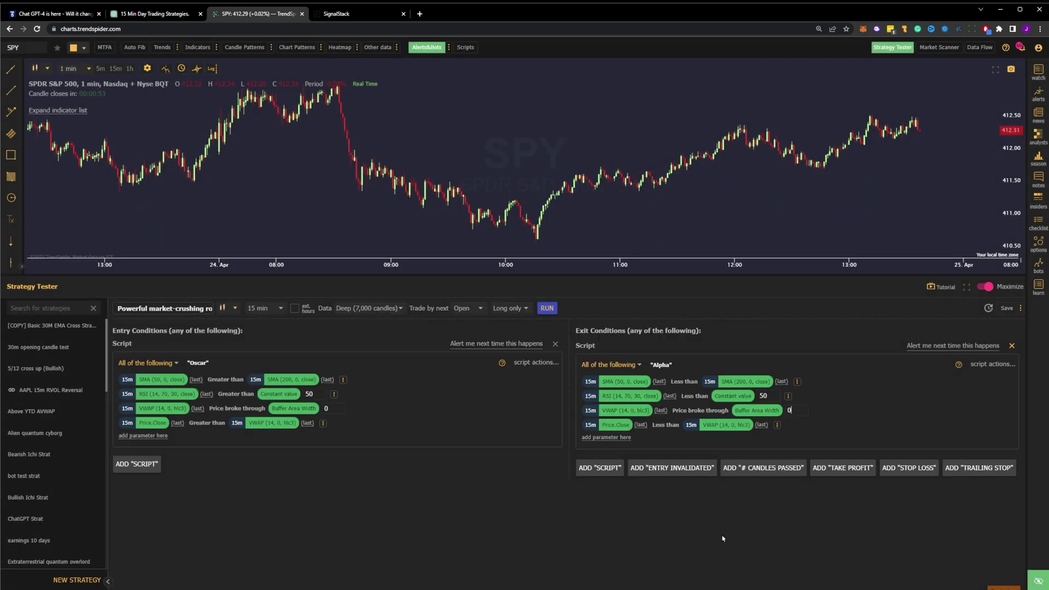
left_click(153, 14)
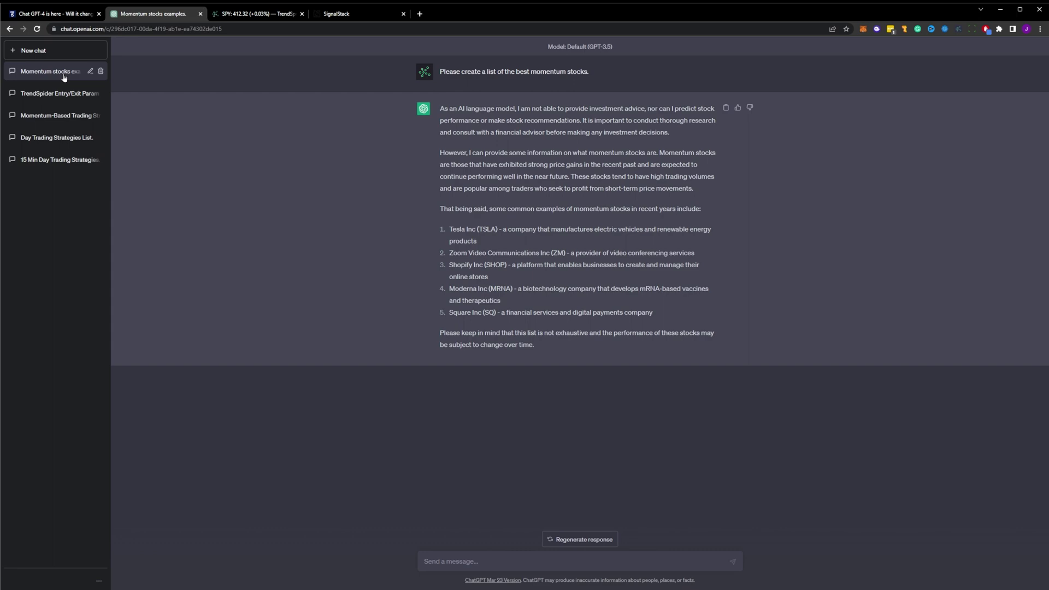
left_click(253, 15)
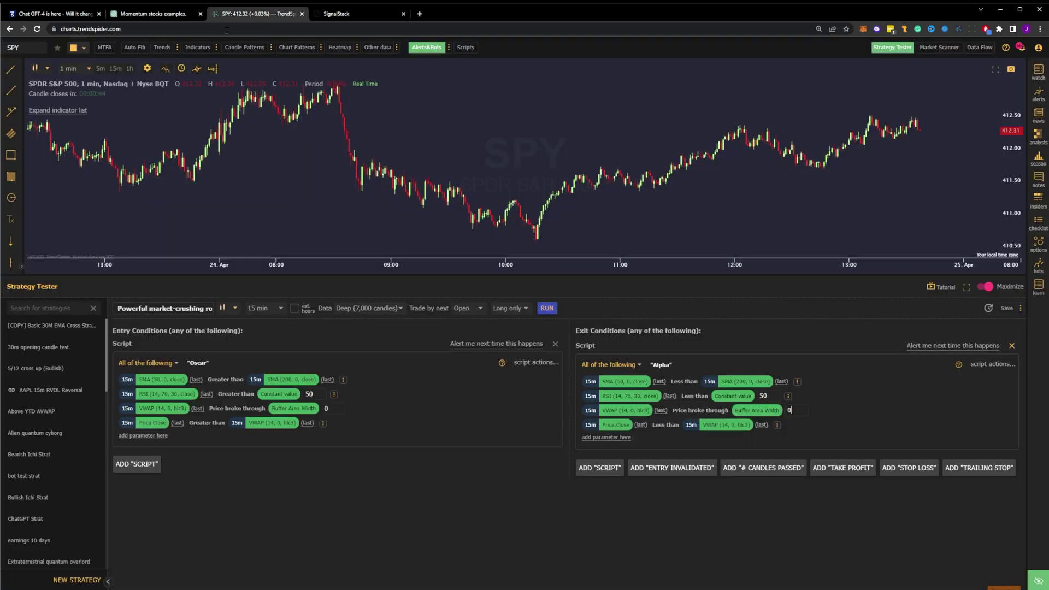
Load the TSLA chart and scroll through the Strategy Tester backtest results
type("TSLA")
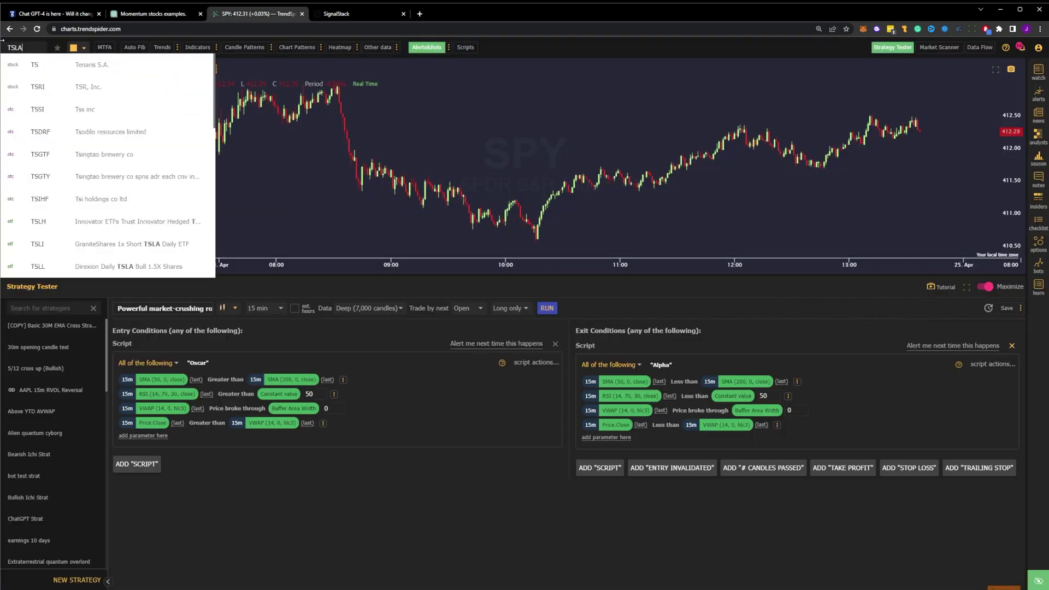
key("Return")
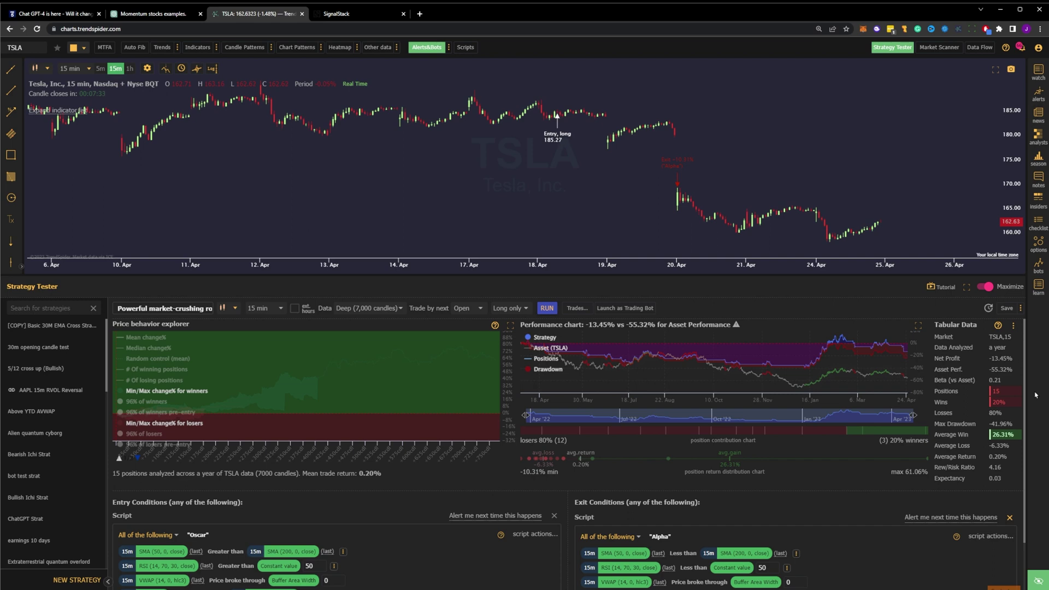
scroll(983, 437, "down", 1)
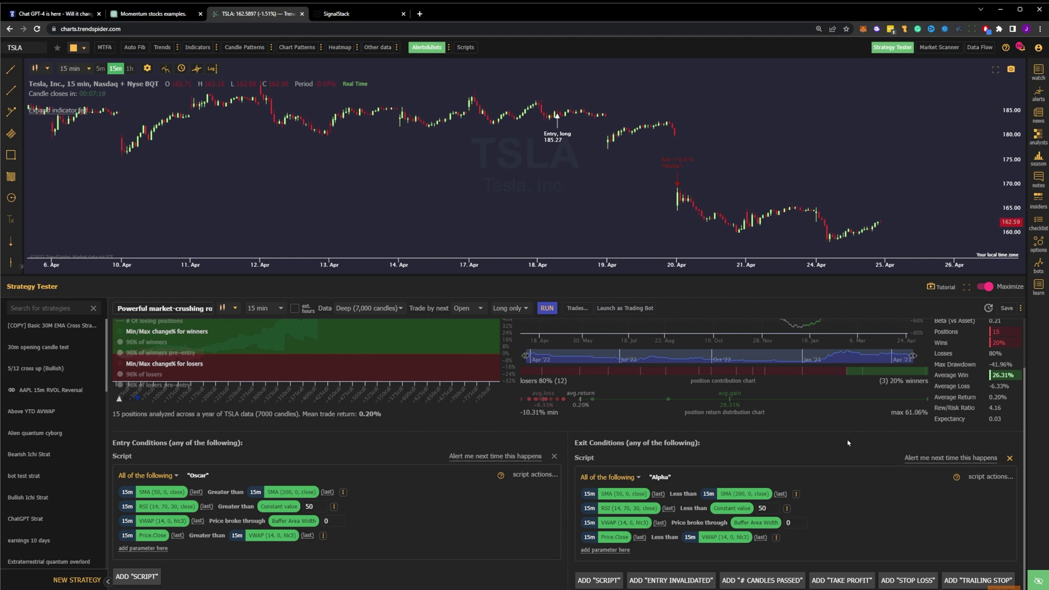
scroll(847, 443, "up", 2)
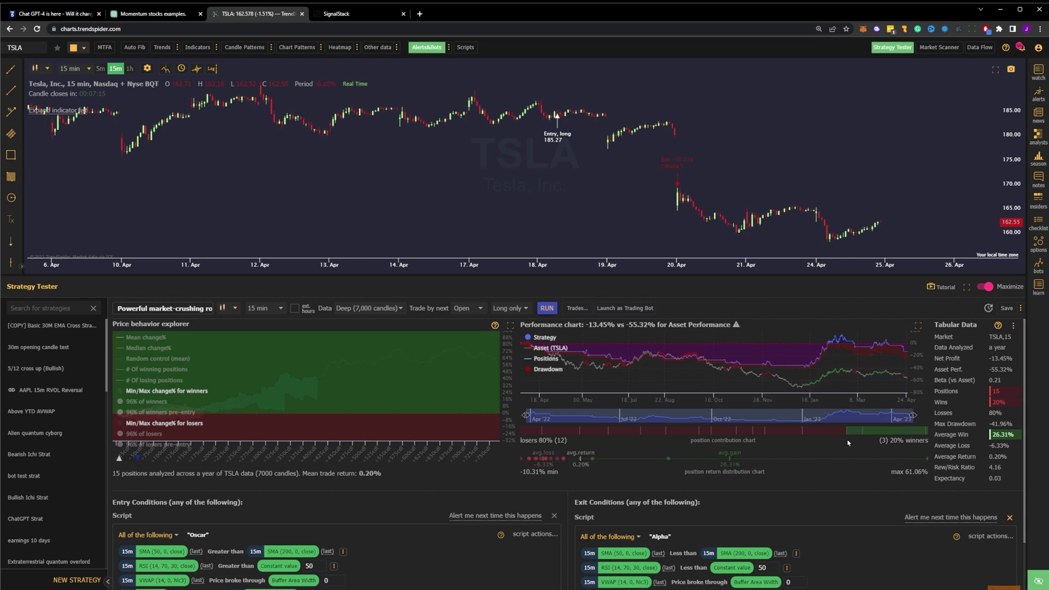
Expand the price behavior explorer, showing winning and losing raw data plus the 96% winners band
left_click(510, 325)
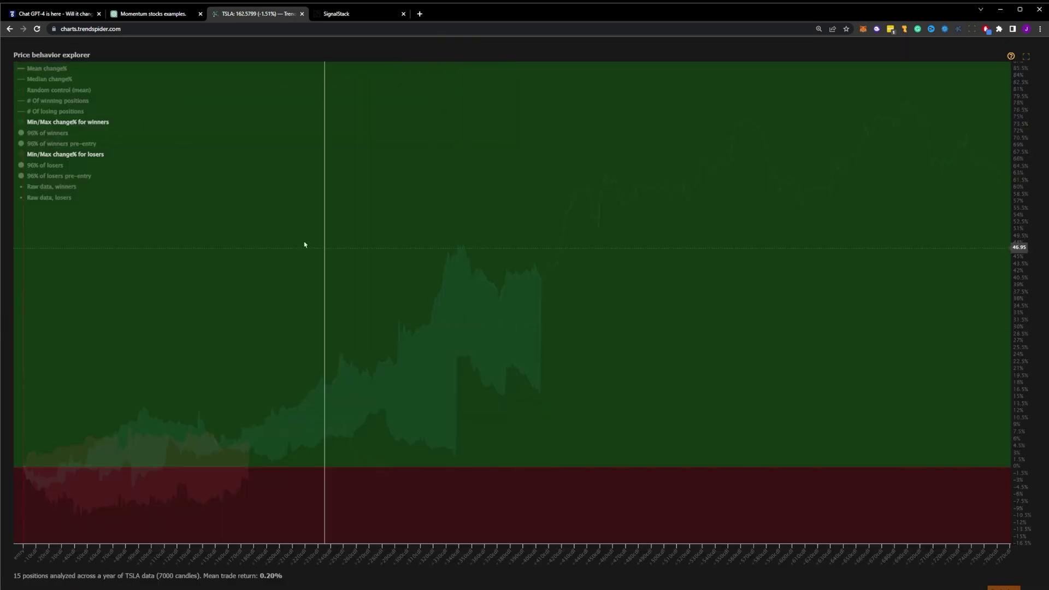
left_click(60, 188)
left_click(46, 197)
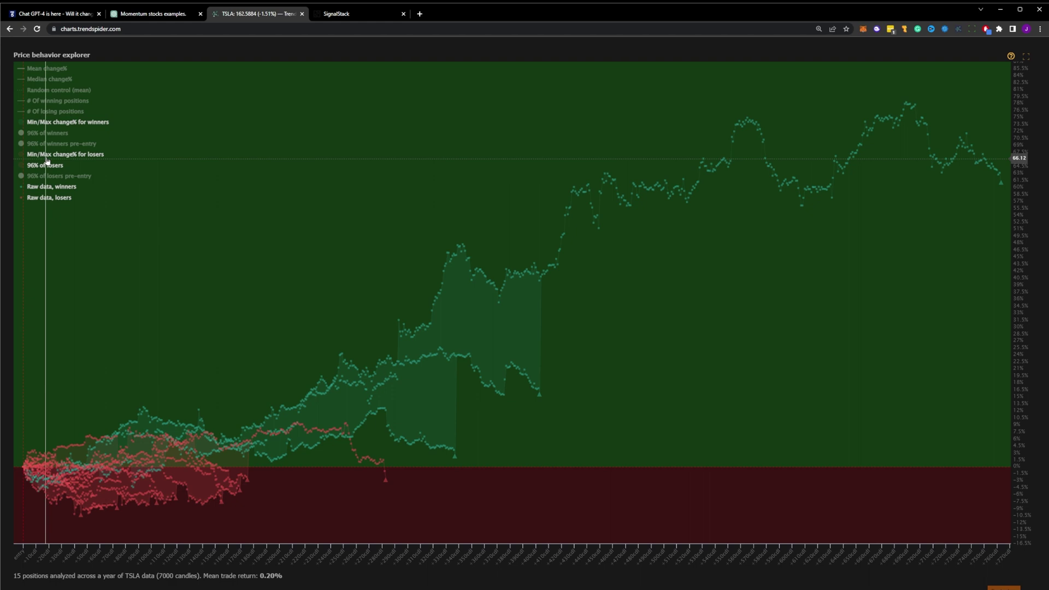
left_click(51, 134)
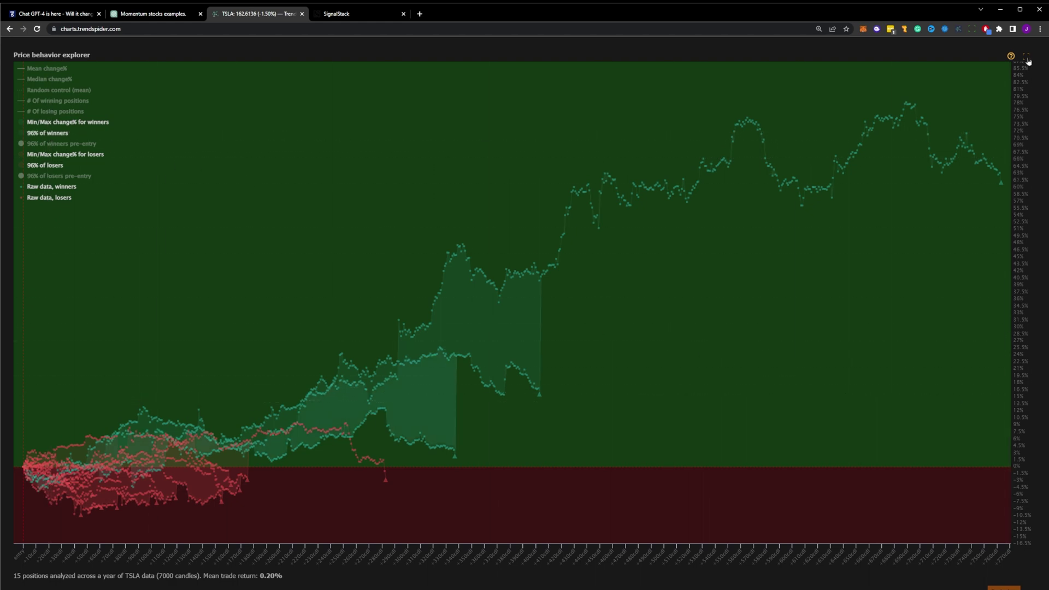
left_click(165, 17)
Hide the raw data and 96% winner/loser bands, then collapse the explorer to the normal layout
left_click(57, 198)
left_click(49, 186)
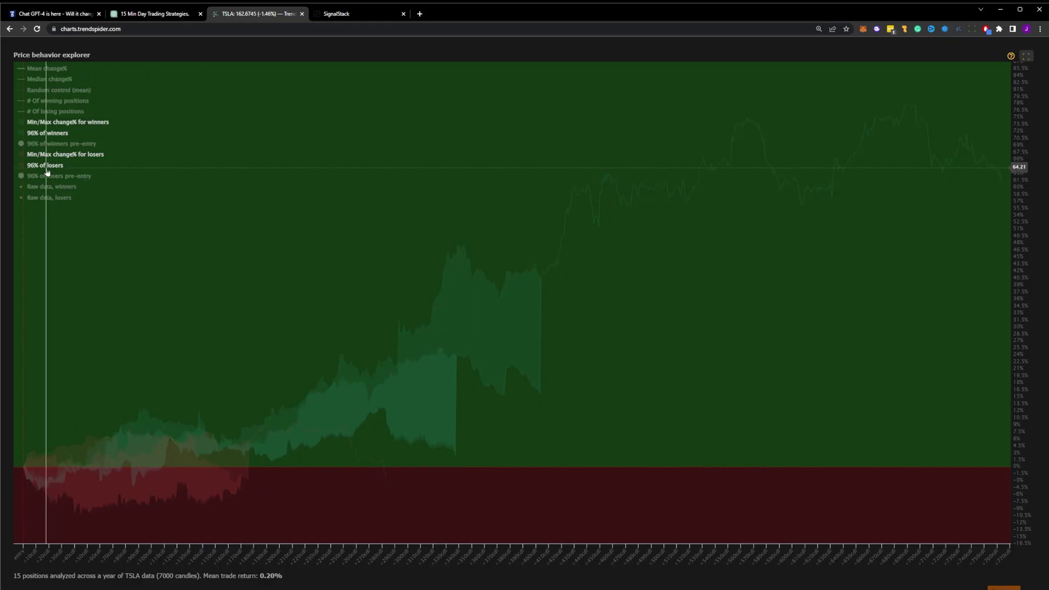
left_click(47, 165)
left_click(49, 136)
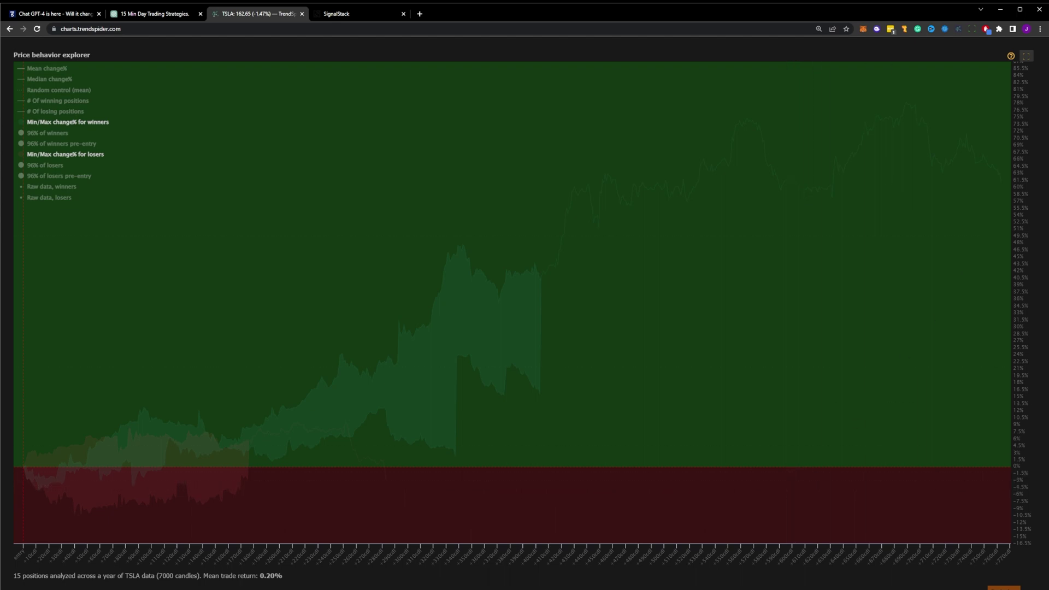
left_click(1027, 56)
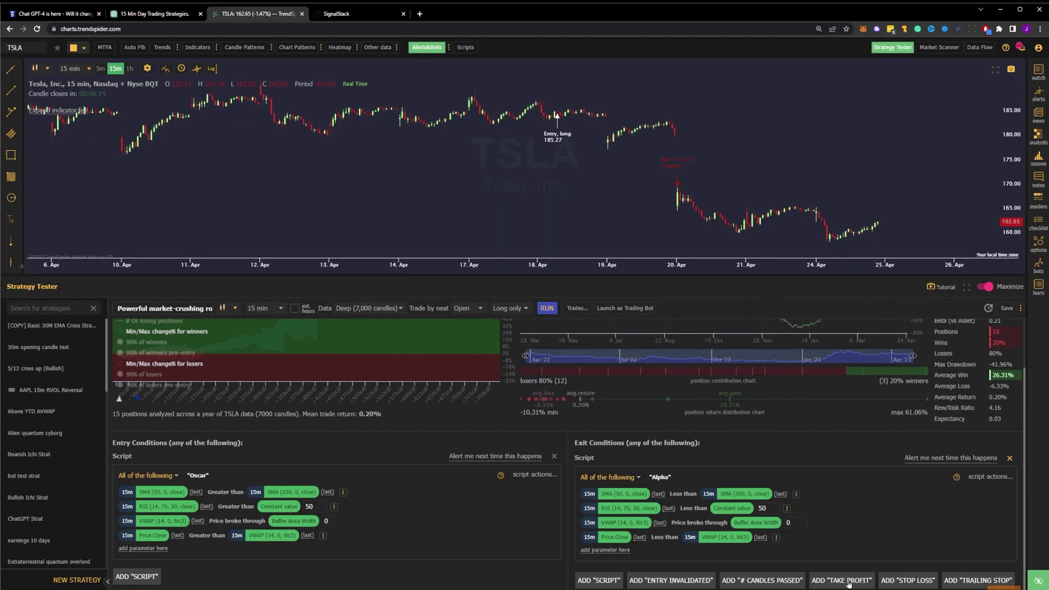
Set the stop loss to 5%, applied only after the candle closes
scroll(887, 578, "down", 1)
double_click(652, 560)
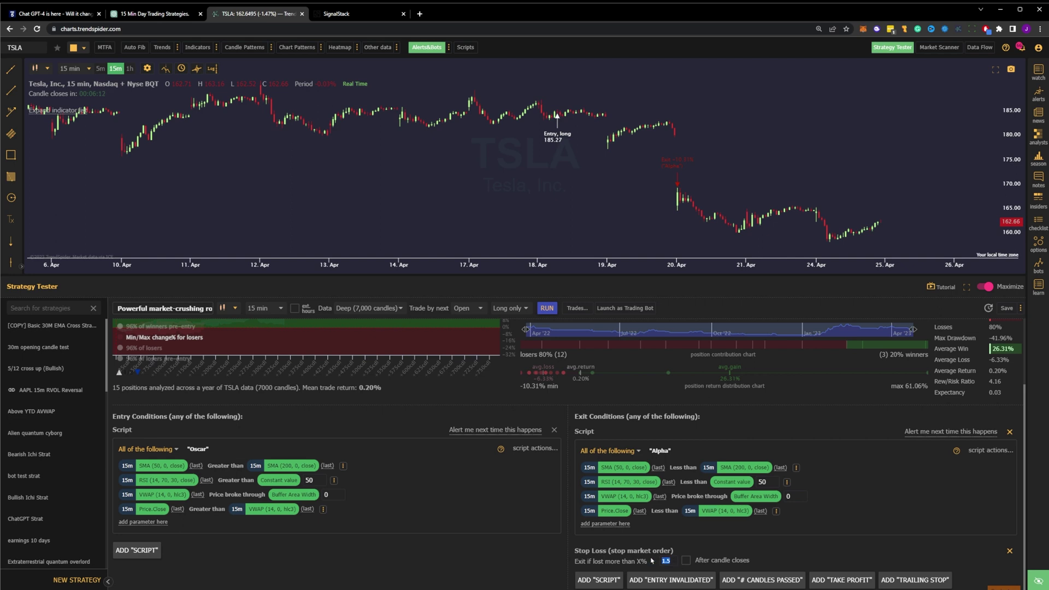
type("5")
left_click(686, 560)
Add a 10% take profit exit and rerun the backtest
left_click(838, 579)
scroll(696, 554, "down", 1)
type("10")
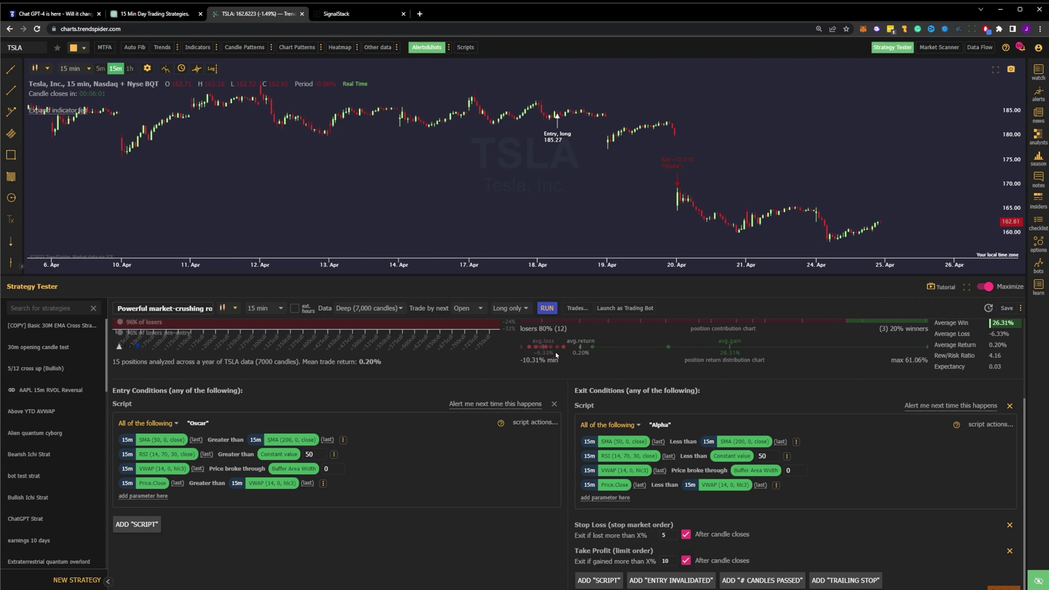
key("Return")
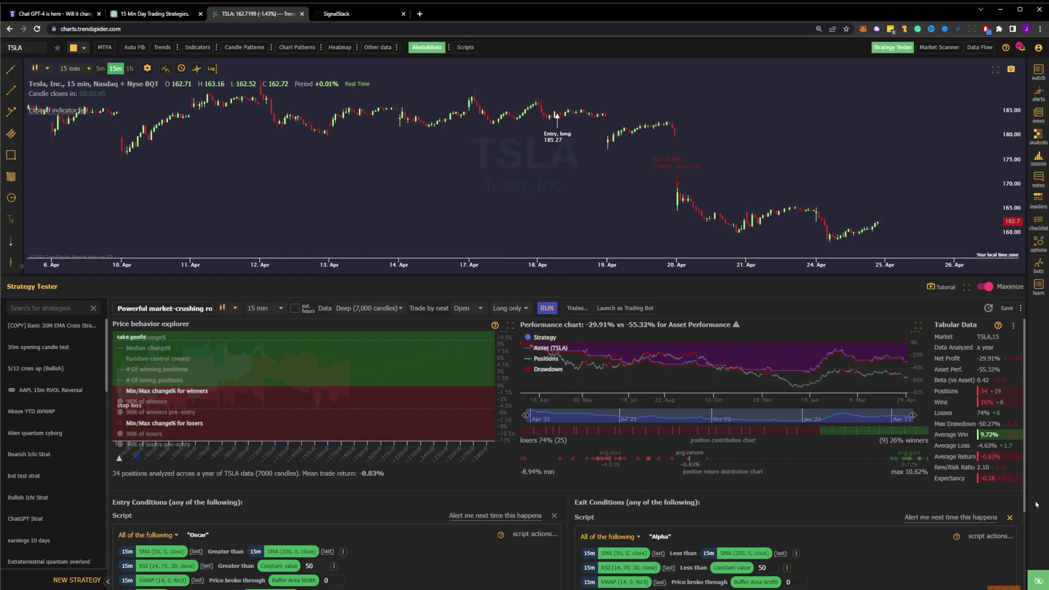
left_click(155, 13)
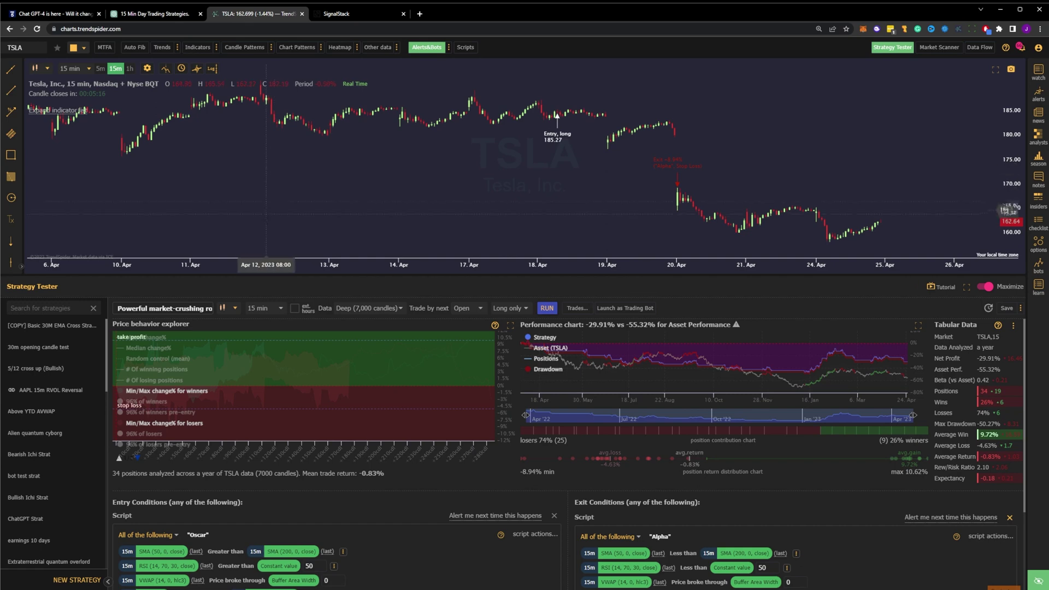
Switch the strategy timeframe to 1 hour
left_click(281, 309)
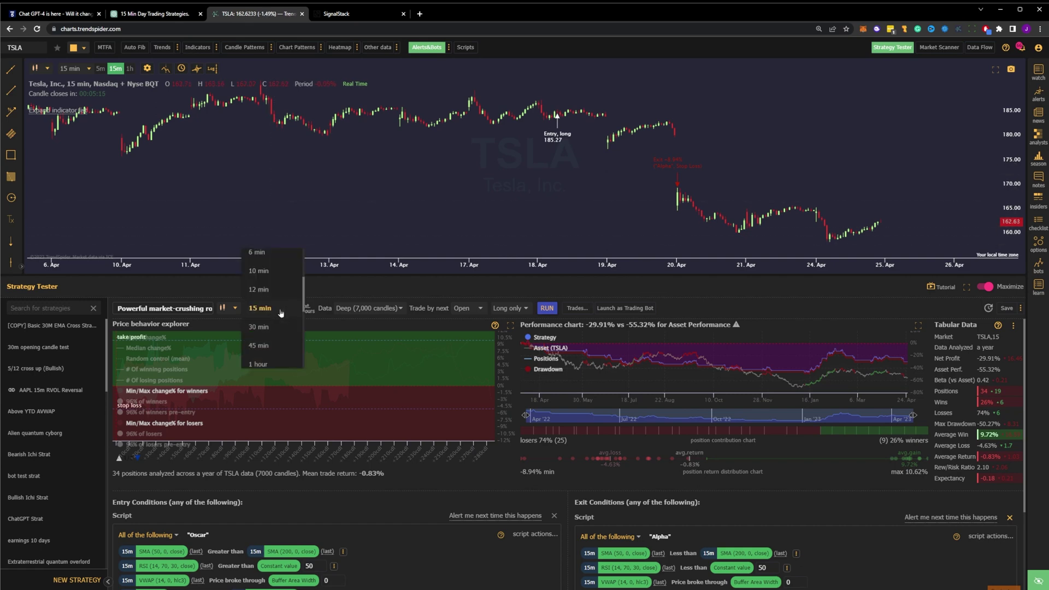
left_click(281, 366)
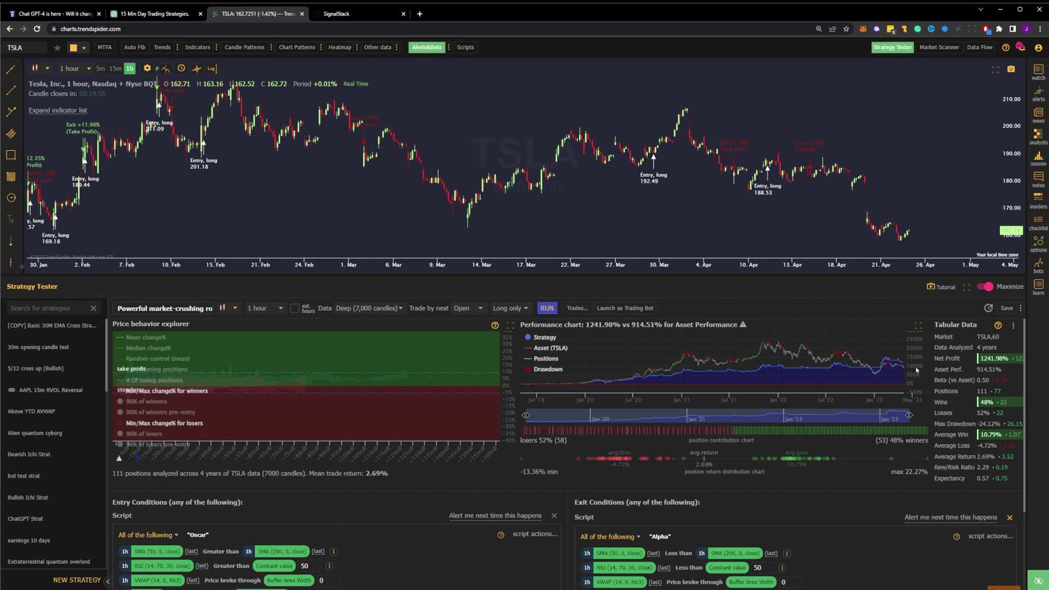
Launch the backtest as a trading bot with Email and Webhook alerts, and copy the first SignalStack hook URL
left_click(631, 309)
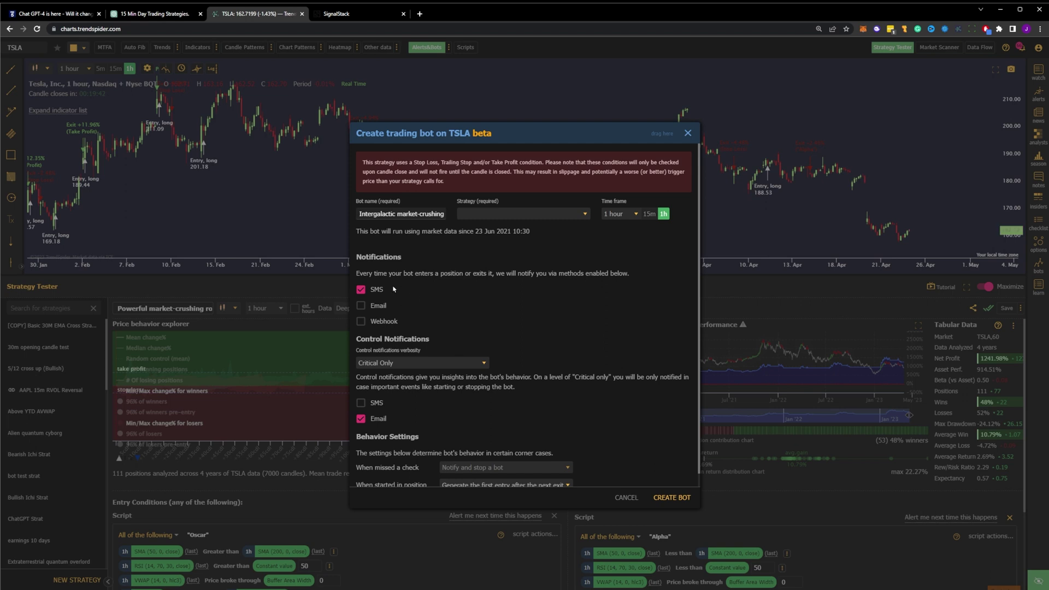
left_click(361, 307)
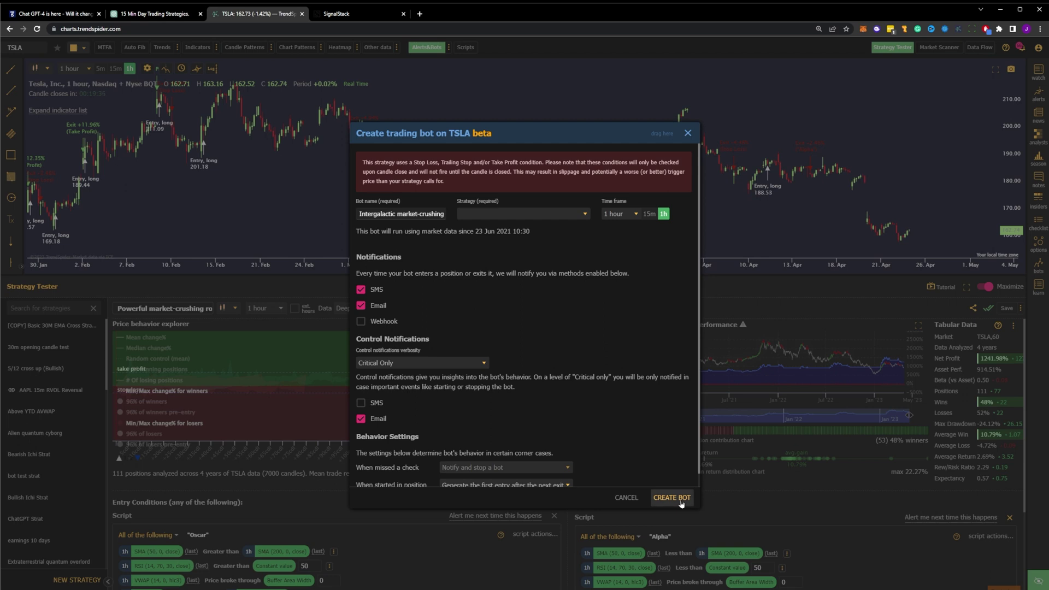
left_click(362, 321)
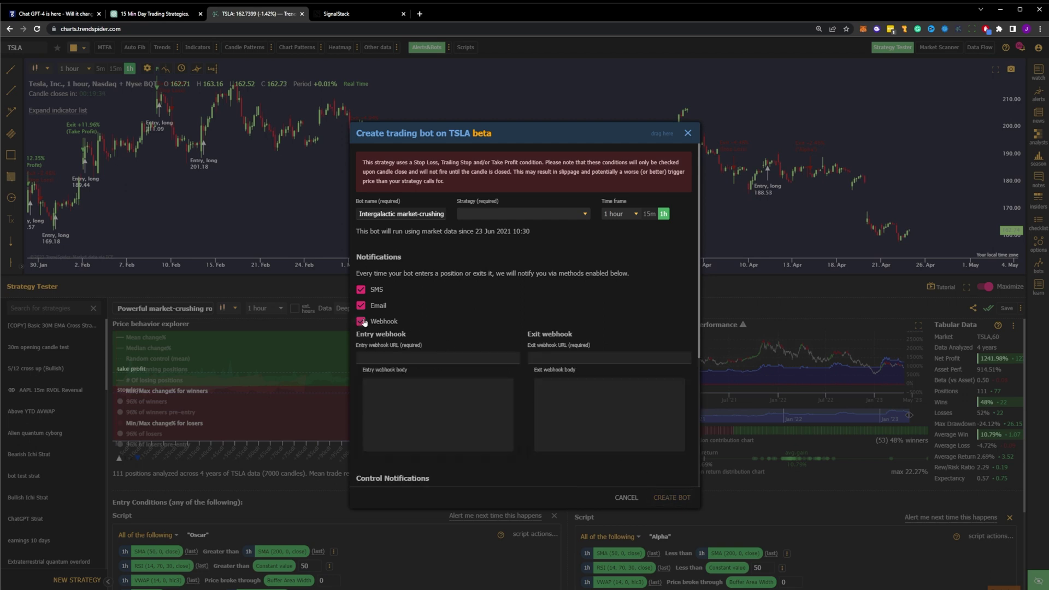
left_click(335, 15)
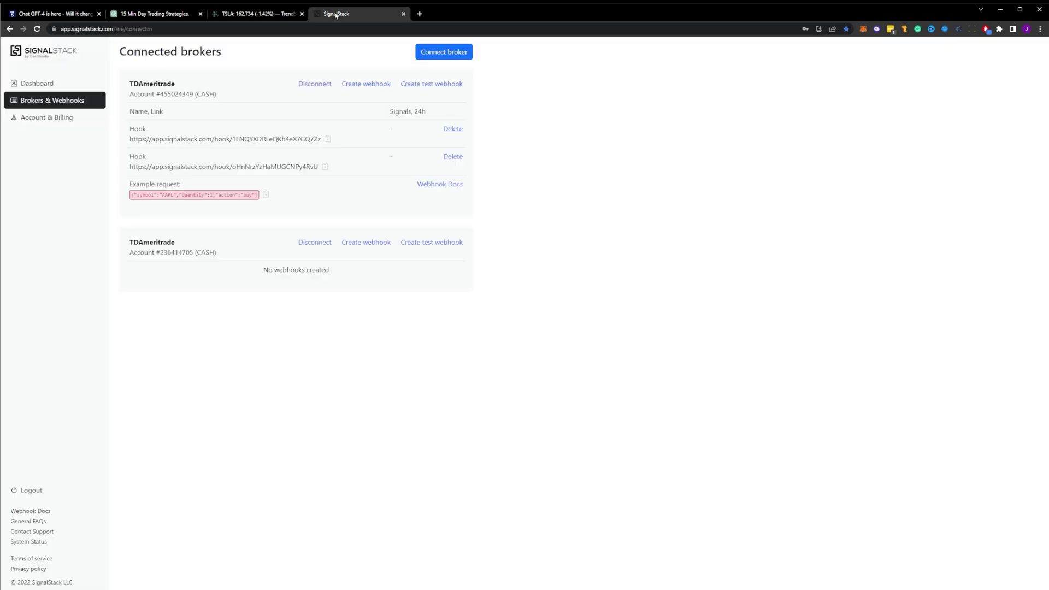
left_click(328, 140)
Paste the SignalStack hook URL into the entry and exit webhook fields, then create the bot
left_click(251, 16)
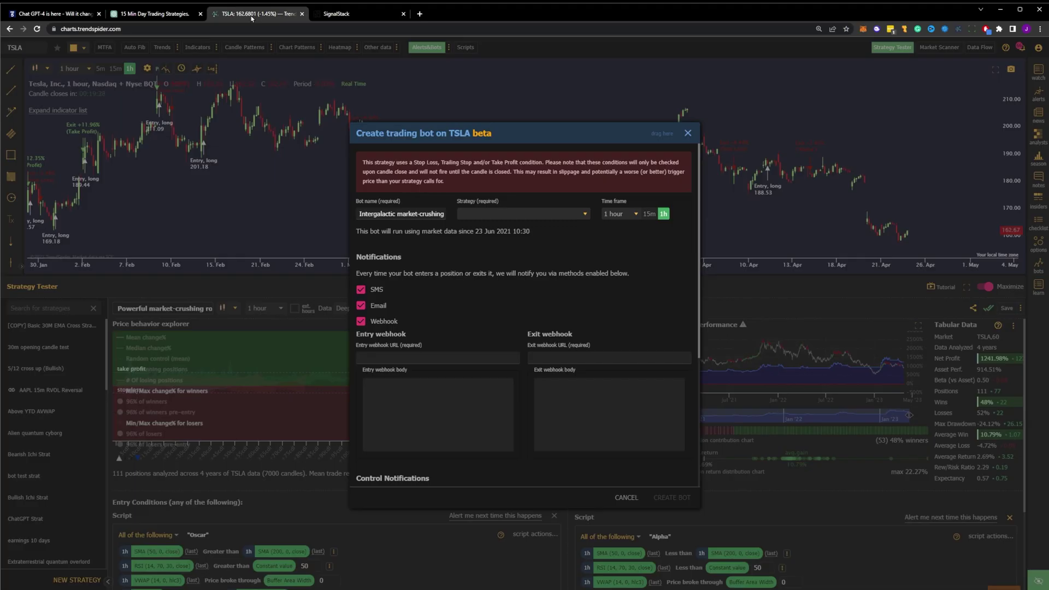
right_click(421, 356)
left_click(431, 423)
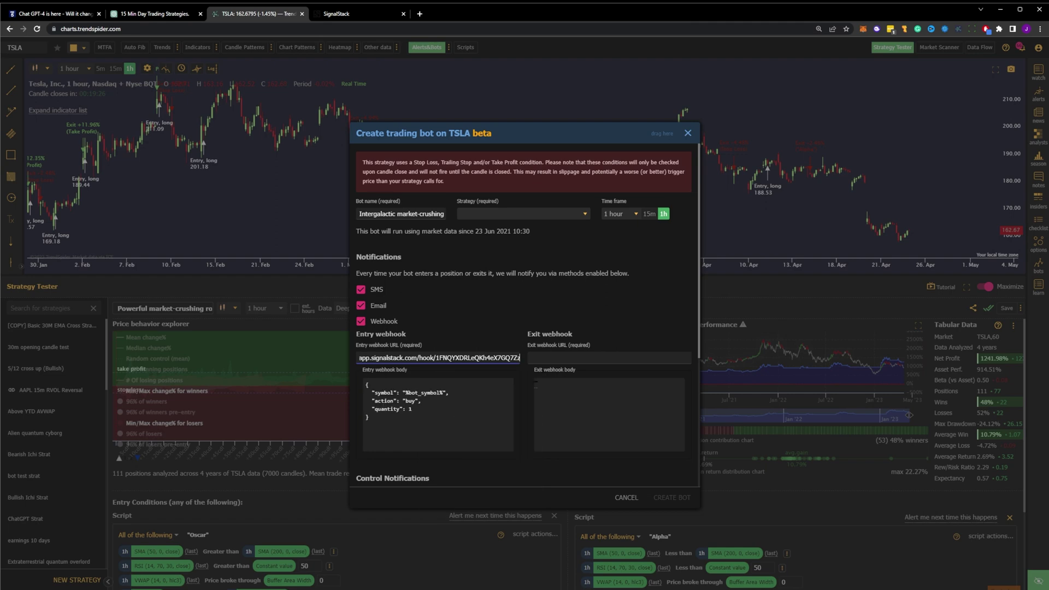
left_click(553, 356)
right_click(553, 356)
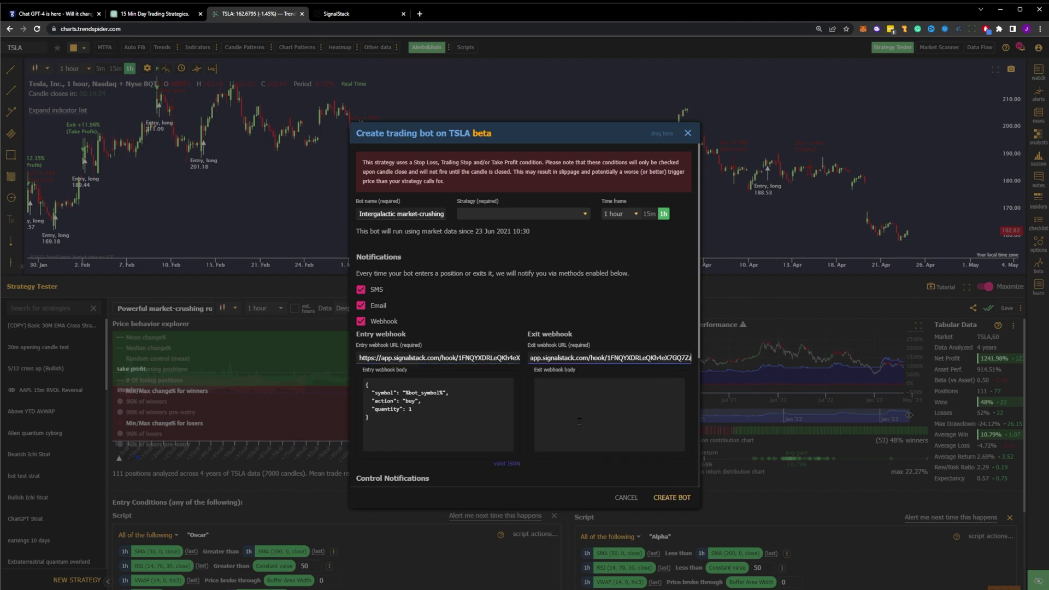
left_click(566, 427)
left_click(665, 499)
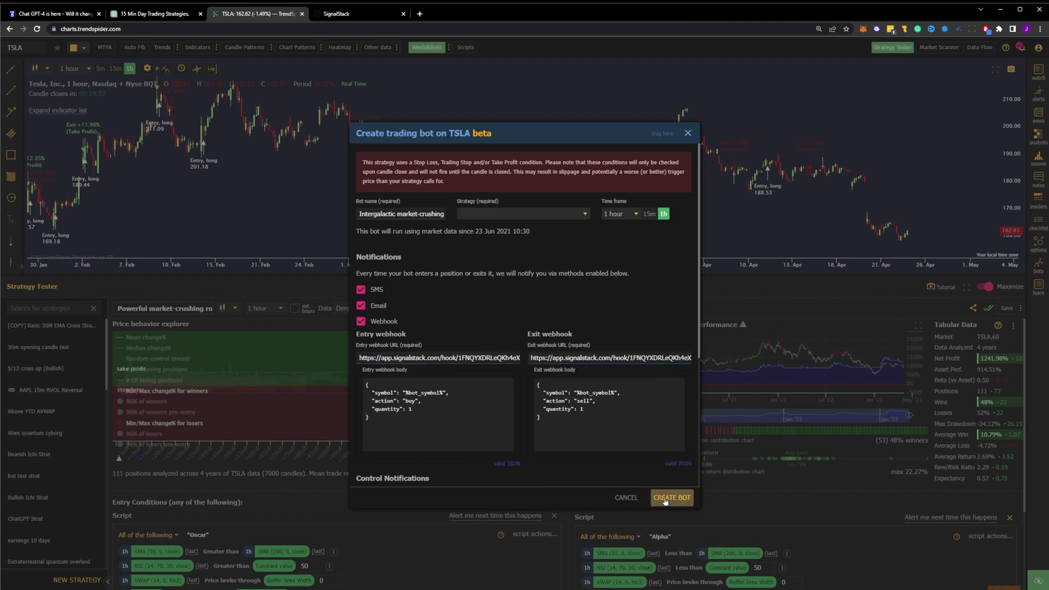